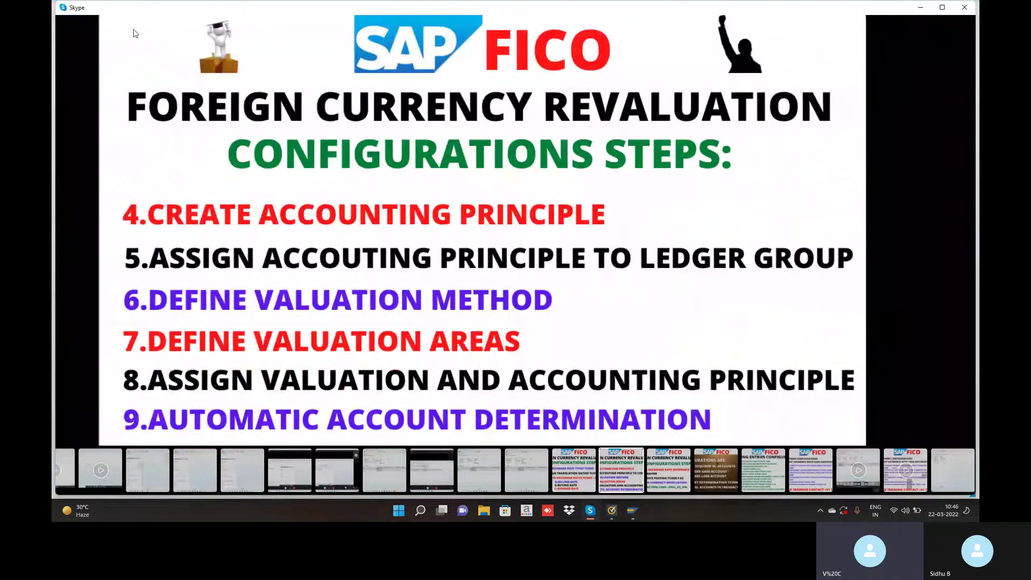
Step: Leave the revaluation configuration-steps slide in Skype and go back to the SAP window
key("Left")
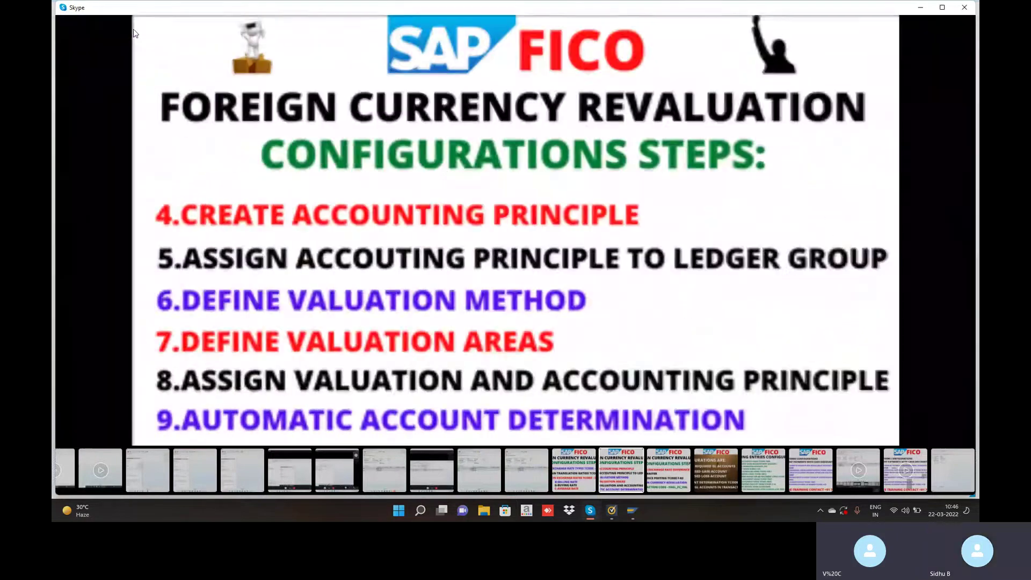
key("alt+Tab")
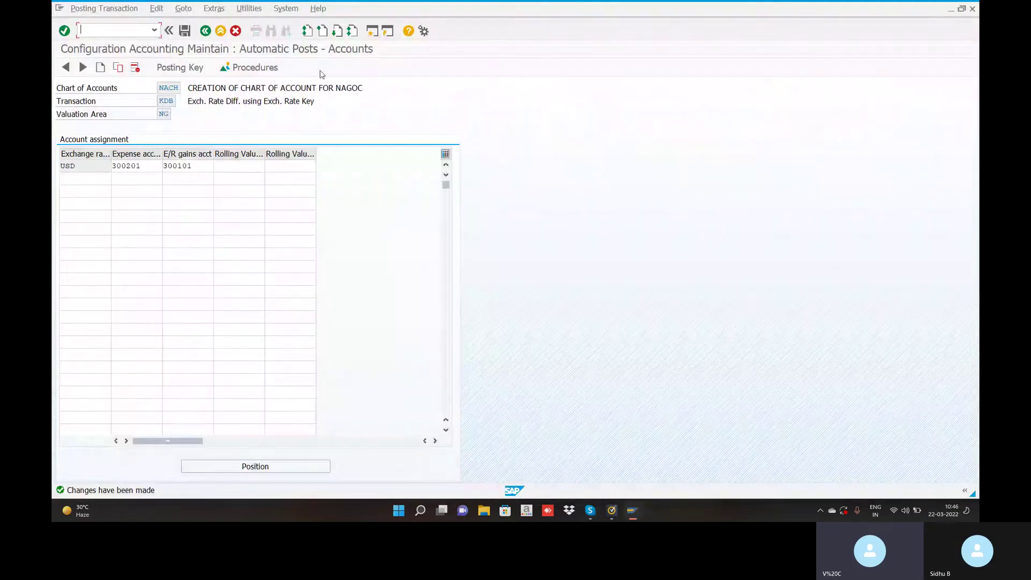
Step: Run /NFS00 to edit G/L accounts centrally for company code NACD
left_click(101, 32)
type("/NFS00")
key("Return")
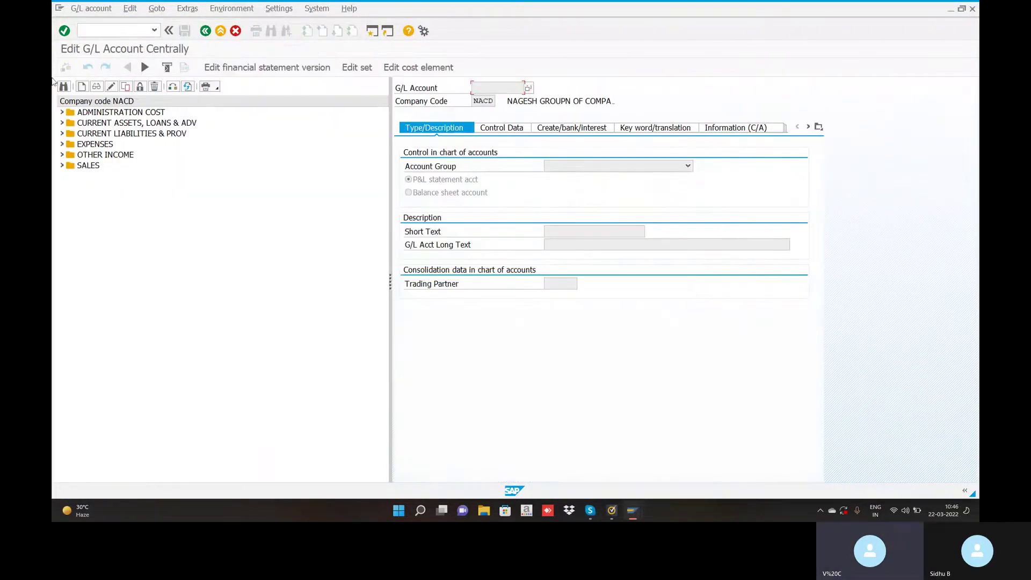
Step: Expand CURRENT LIABILITIES & PROV and start creating new G/L account 100502
left_click(63, 136)
left_click(62, 134)
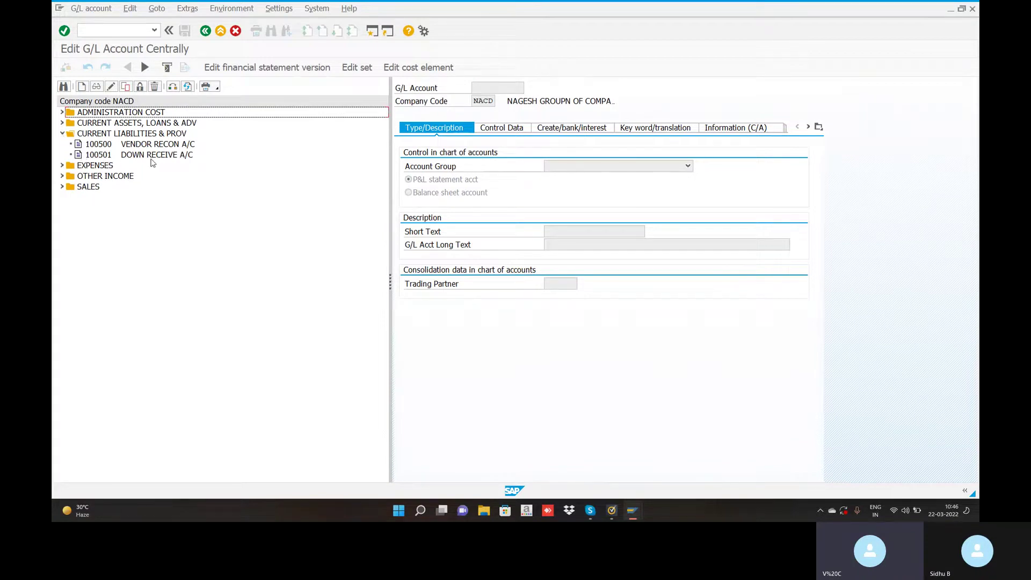
left_click(82, 87)
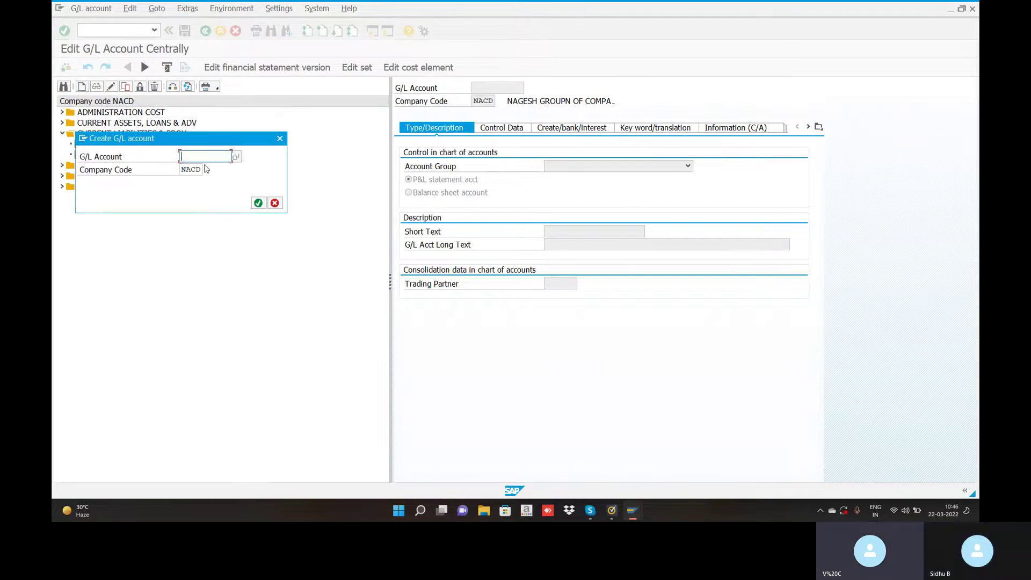
type("100502")
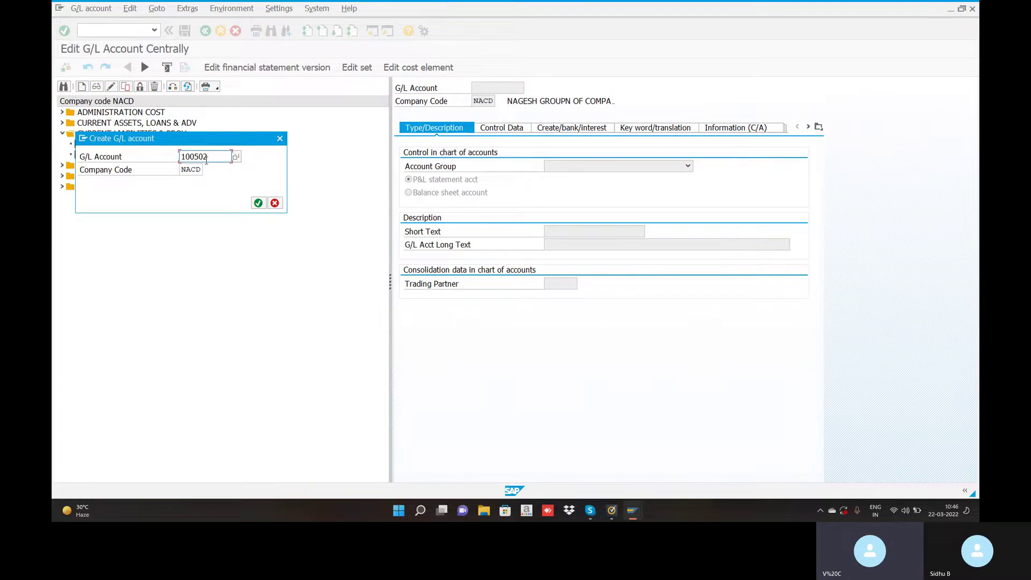
left_click(264, 204)
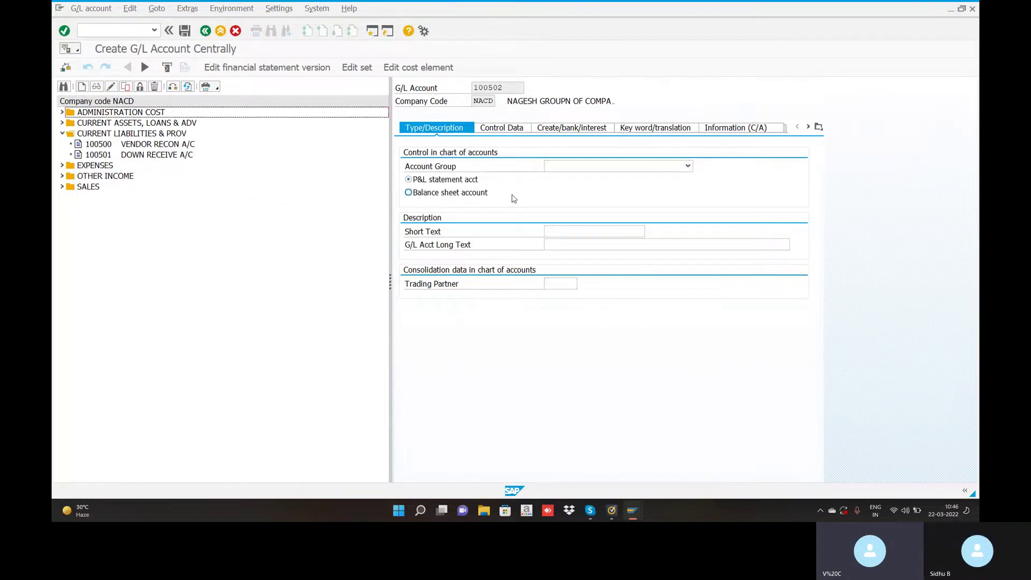
Step: Assign account group CURRENT LIABILITIES & PROV and make 100502 a balance sheet account
left_click(688, 167)
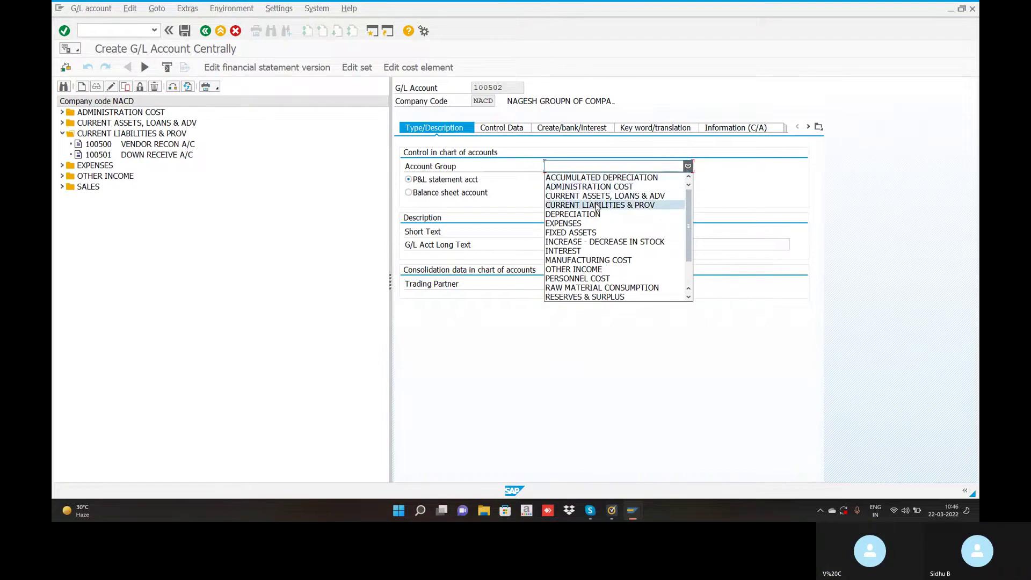
left_click(597, 206)
left_click(568, 227)
type("CU")
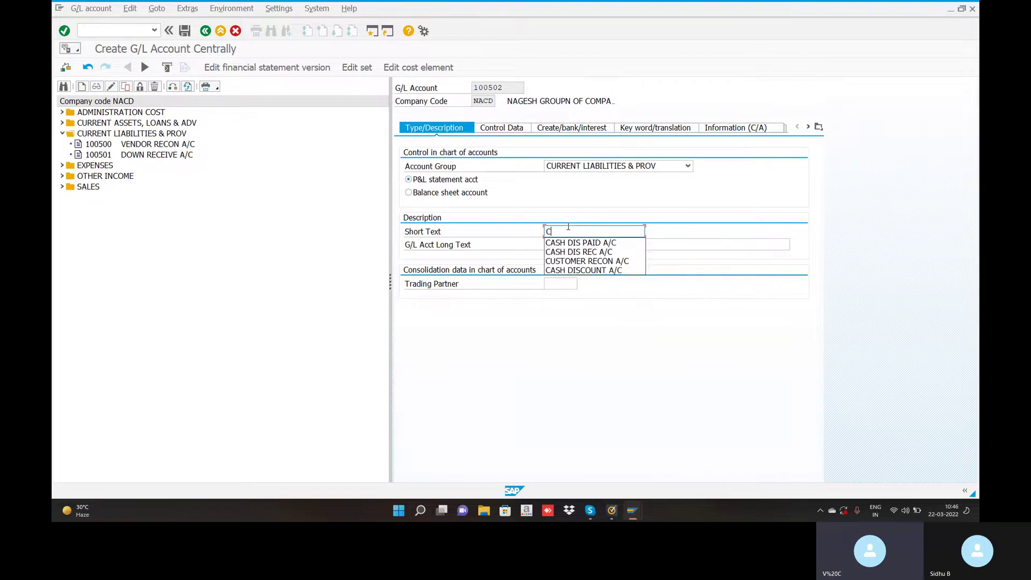
key("BackSpace")
key("BackSpace")
left_click(408, 192)
Step: Enter short text 'LOAN FROM BANK USD1' and the loan's long text for account 100502
left_click(599, 231)
type("LOAN")
key("BackSpace")
key("BackSpace")
type("AN FR")
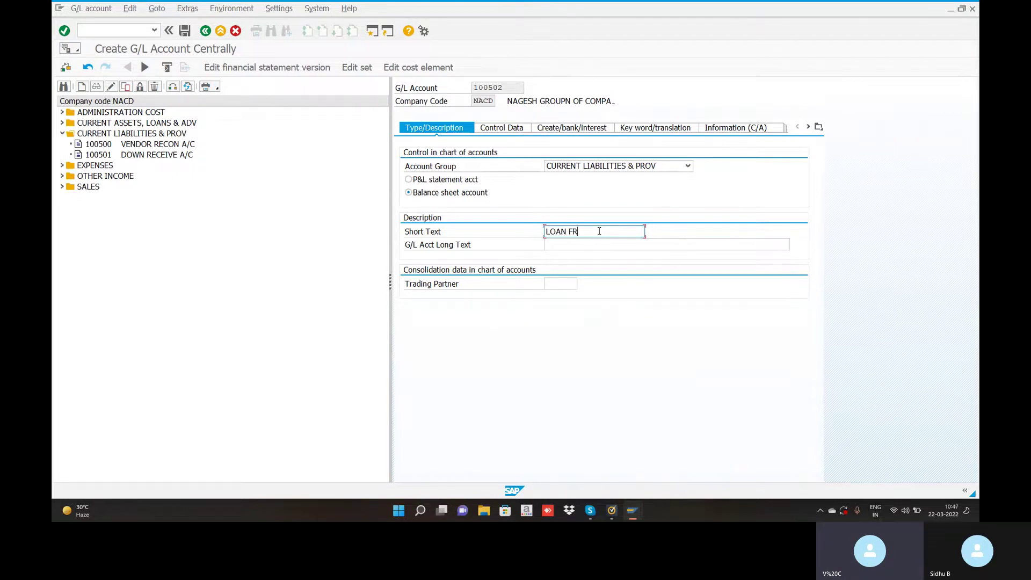
type("OM BANK USD1")
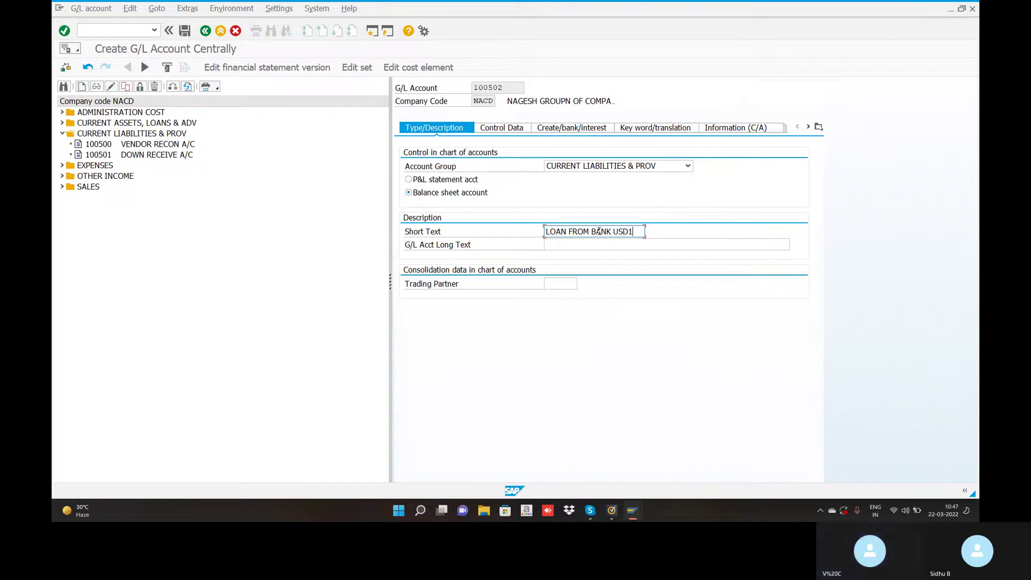
left_click(566, 245)
type("LOAN FROM BN")
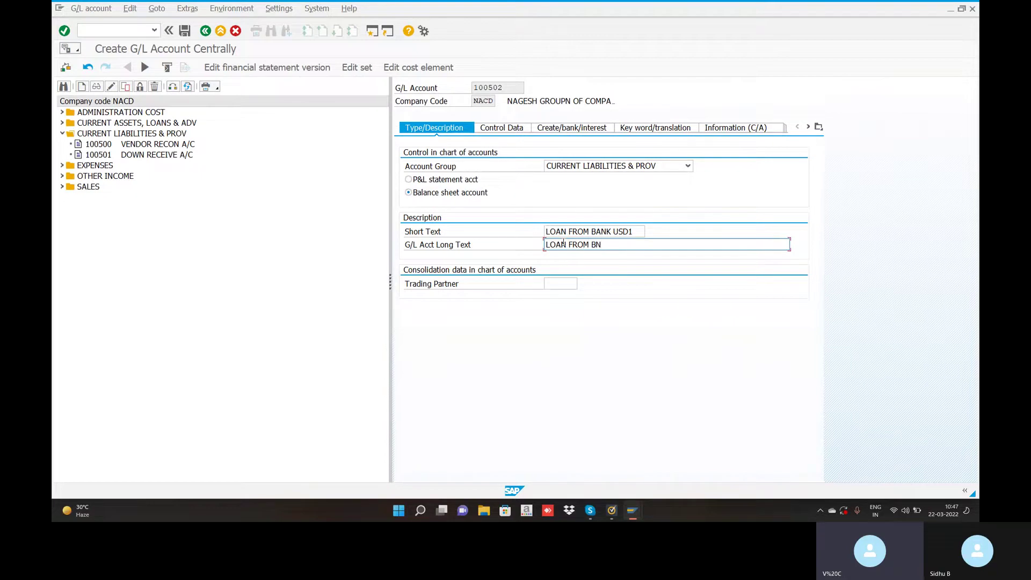
type("NK USD1")
left_click(514, 127)
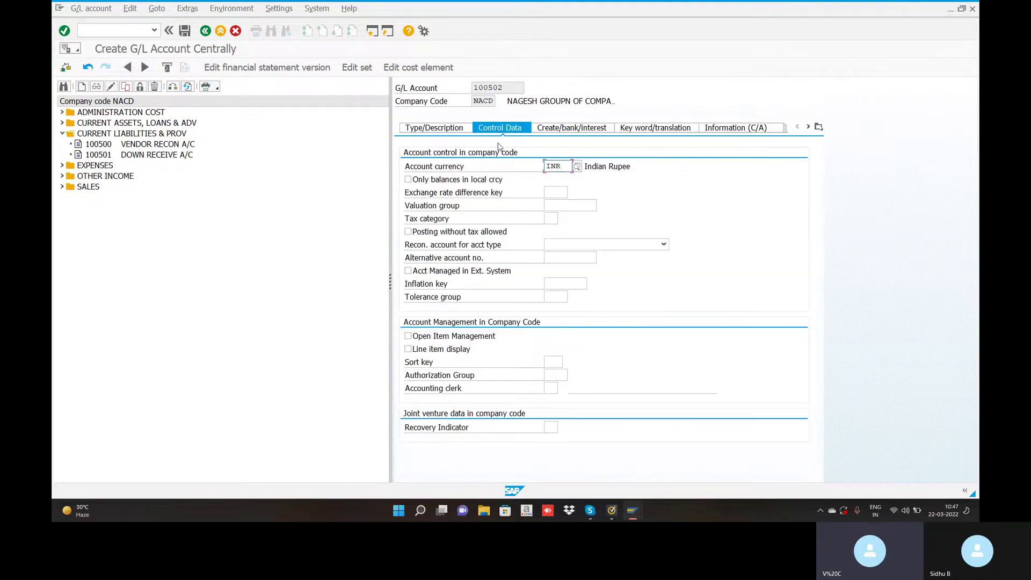
Step: Enable line item display, set currency USD, sort key 001 and exchange rate difference key USD
left_click(408, 348)
left_click(568, 166)
key("BackSpace")
key("BackSpace")
key("BackSpace")
type("USD")
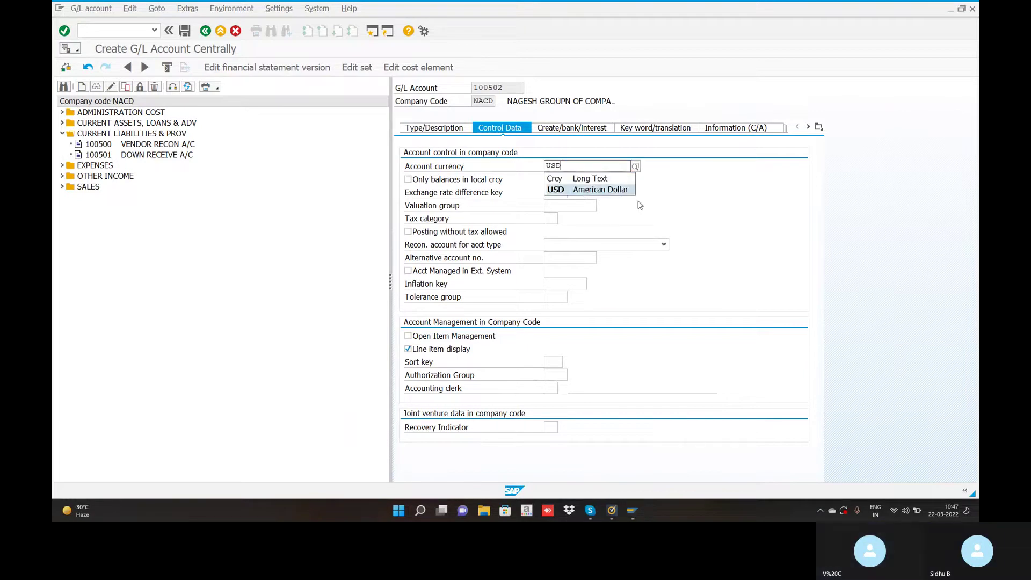
left_click(610, 195)
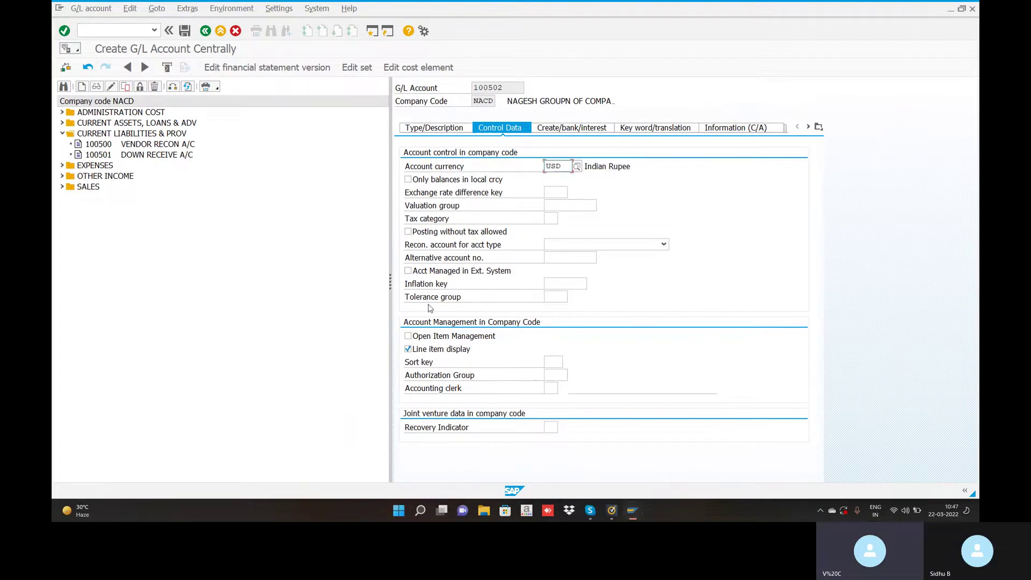
left_click(557, 362)
type("001")
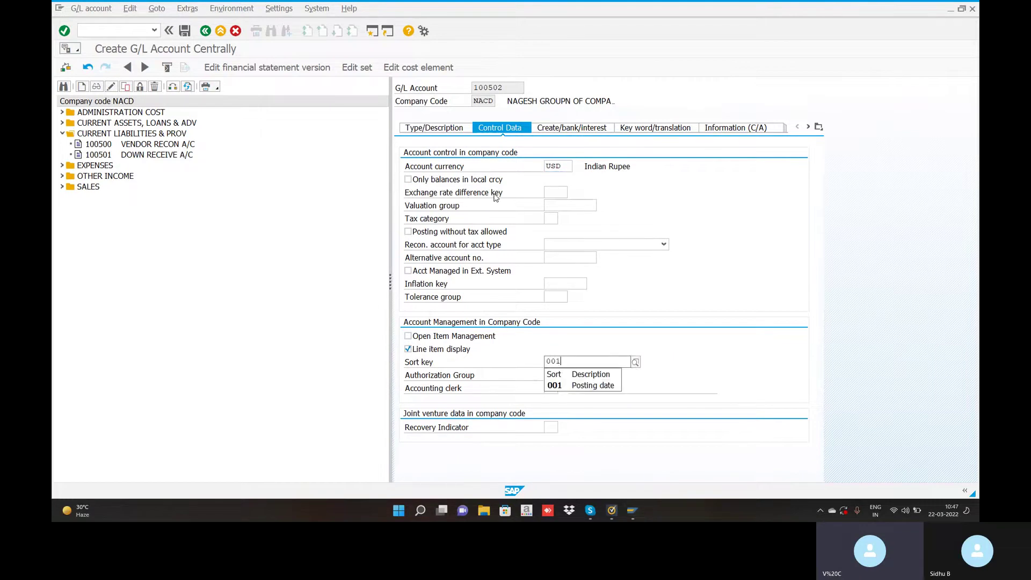
left_click(552, 192)
left_click(572, 193)
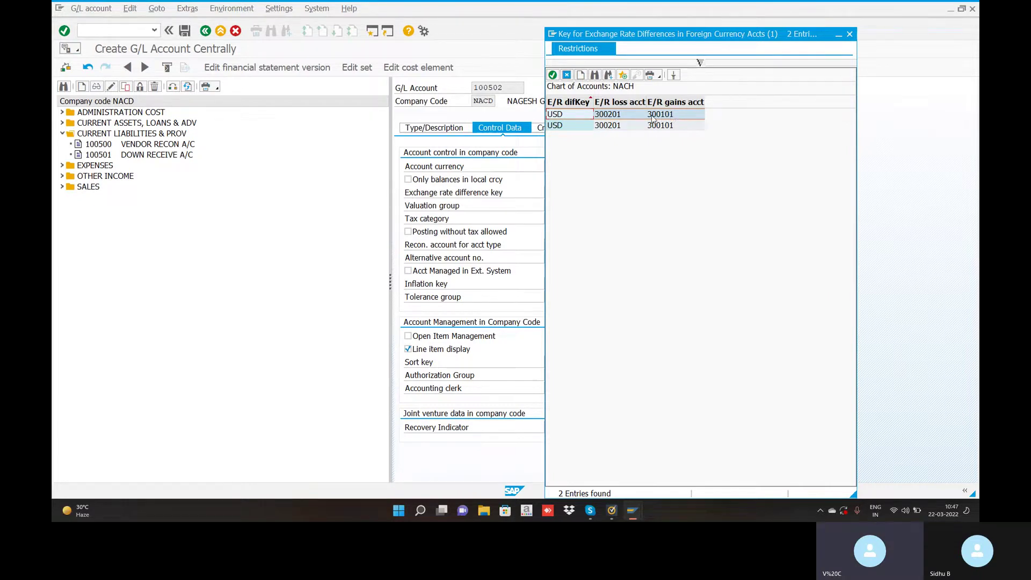
double_click(611, 115)
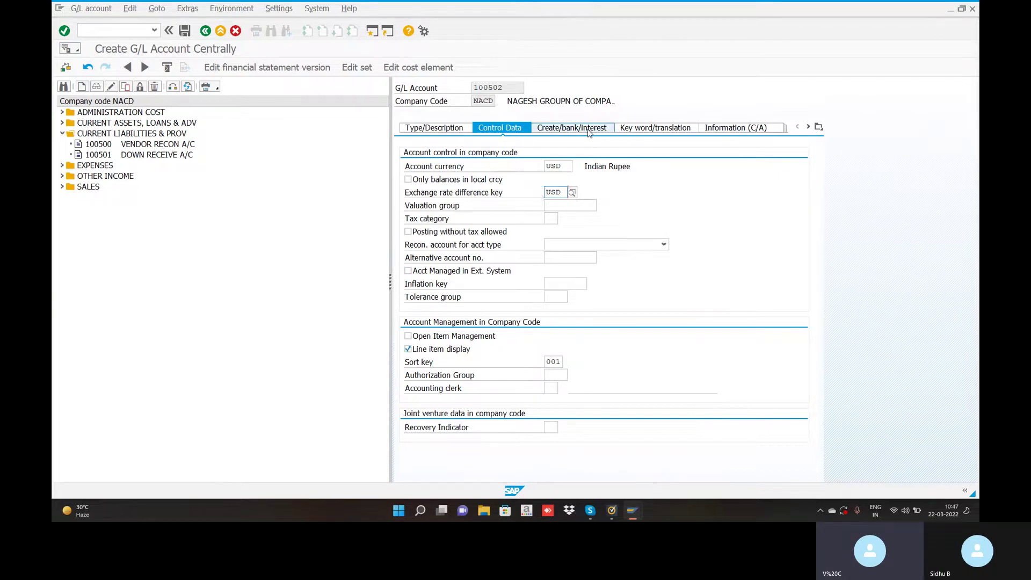
Step: Enter field status group G001 and save G/L account 100502
left_click(589, 133)
type("G0")
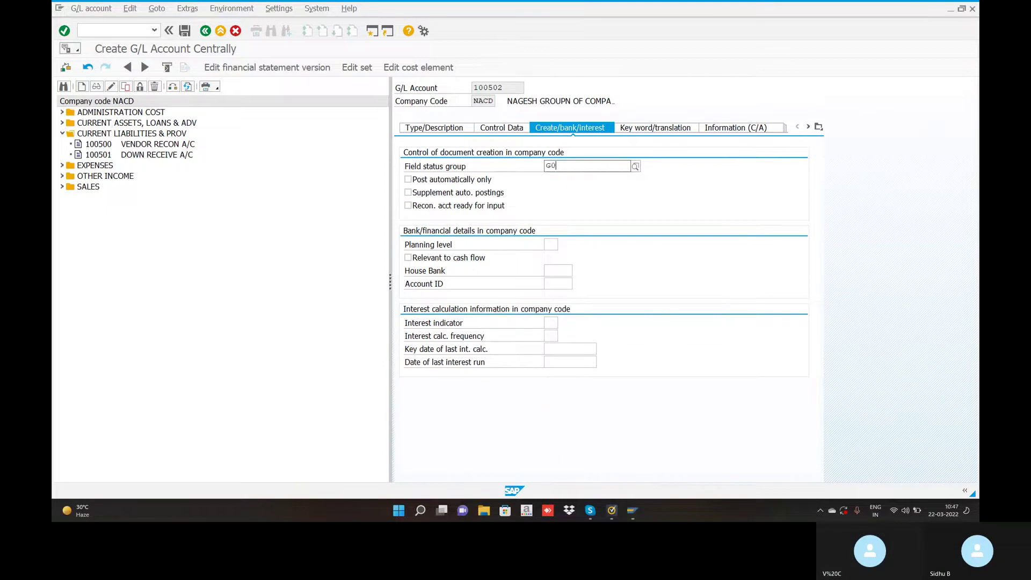
type("01")
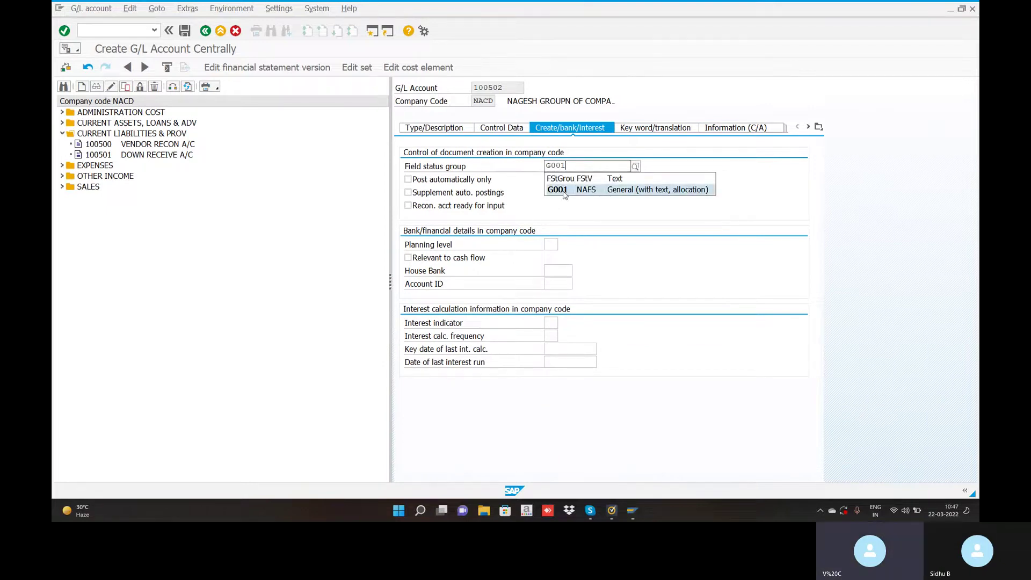
left_click(605, 194)
left_click(185, 31)
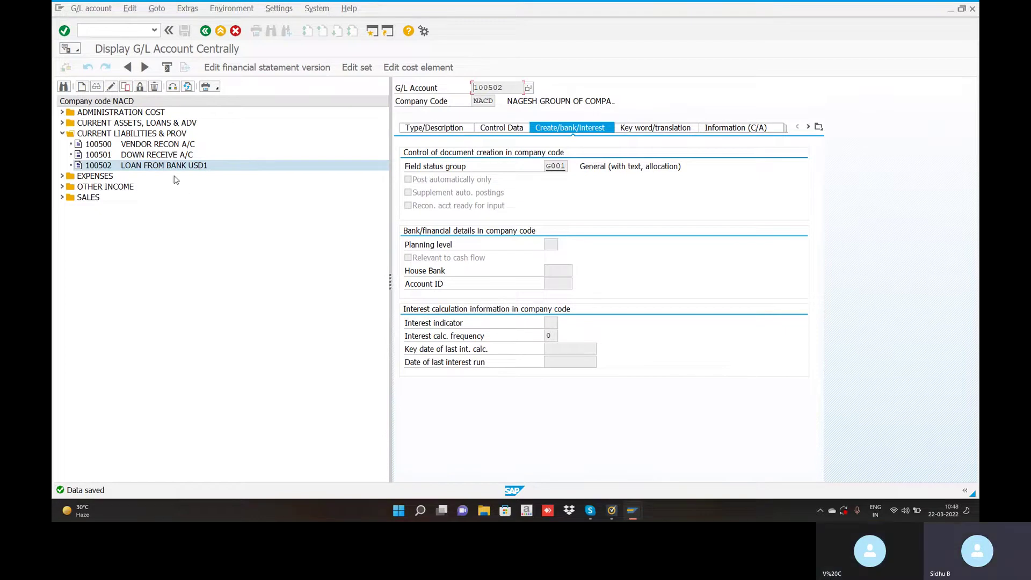
left_click(113, 30)
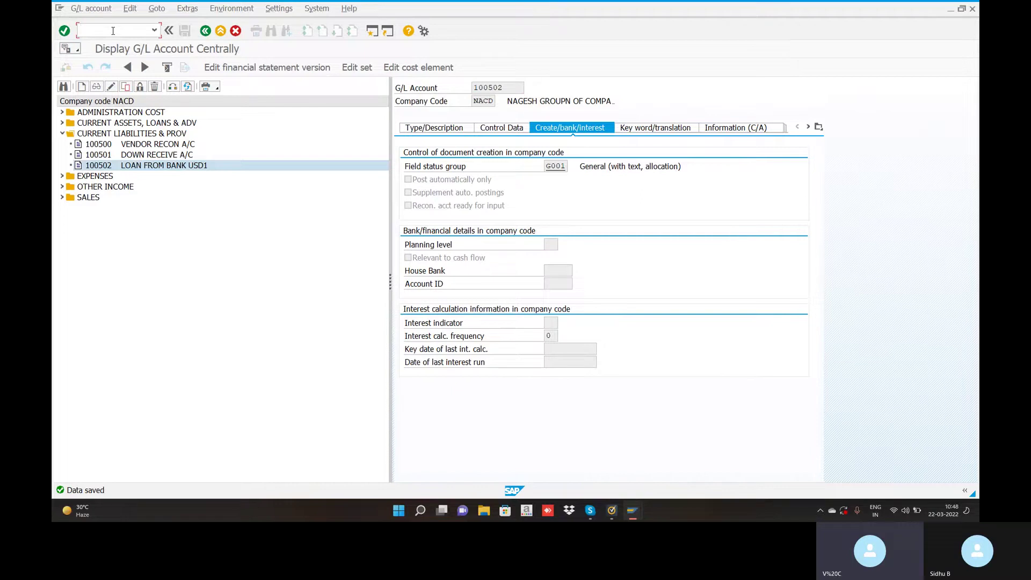
Step: Start an F-02 G/L posting with document and posting dates 01.03.2022
type("/NF-02")
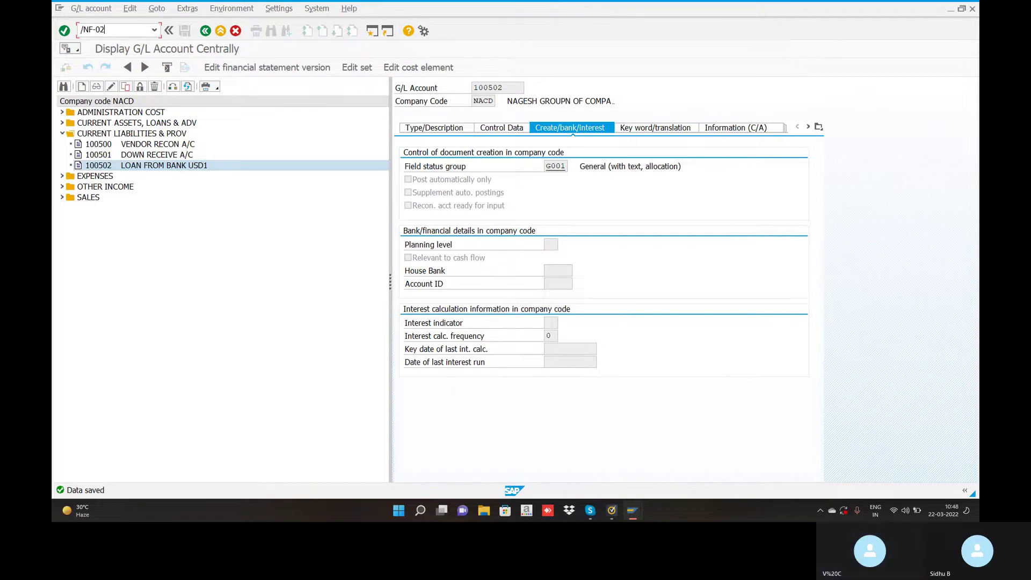
key("Return")
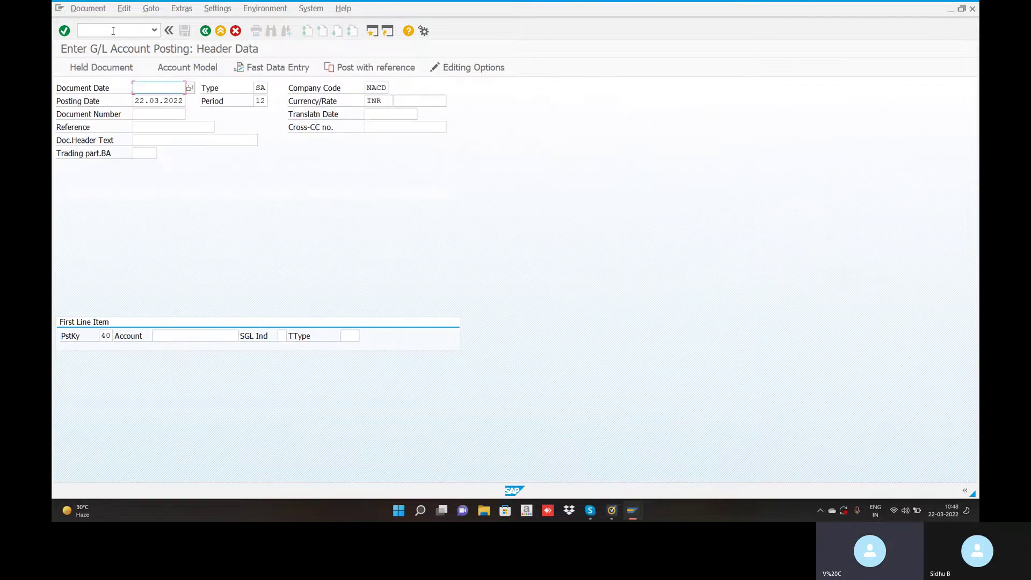
type("2")
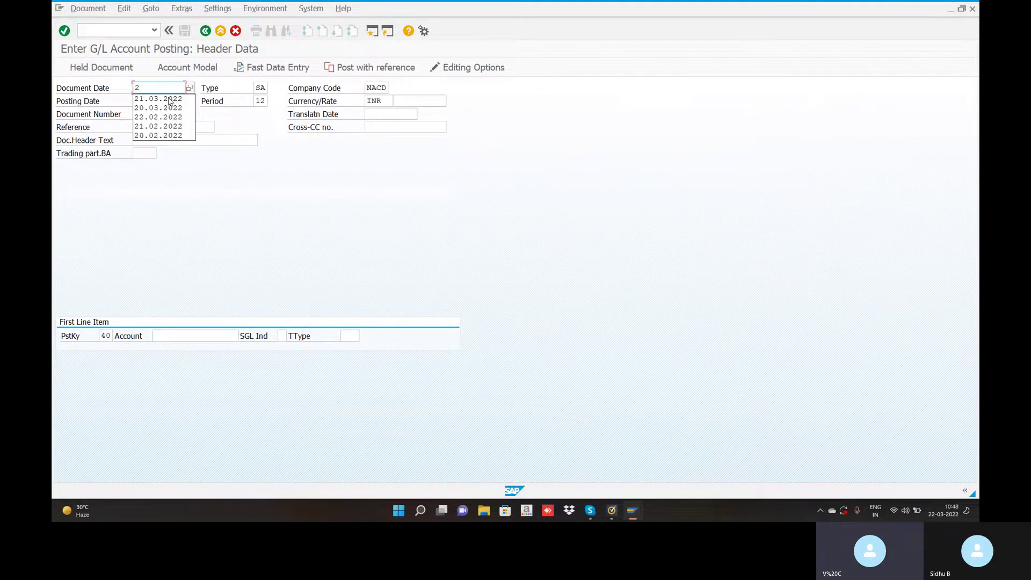
type("2.03")
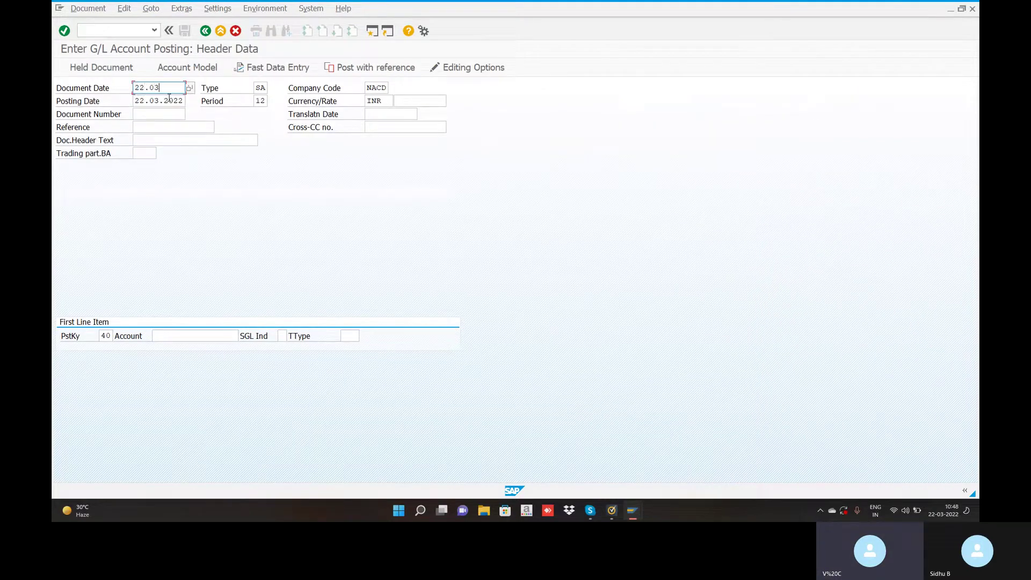
key("BackSpace")
key("BackSpace")
key("BackSpace")
key("BackSpace")
key("BackSpace")
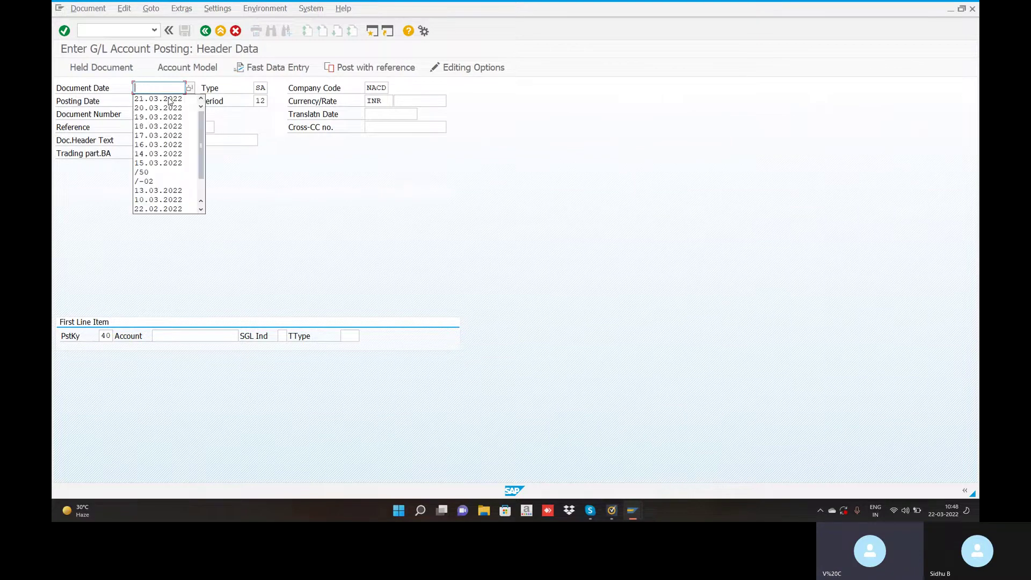
left_click(169, 85)
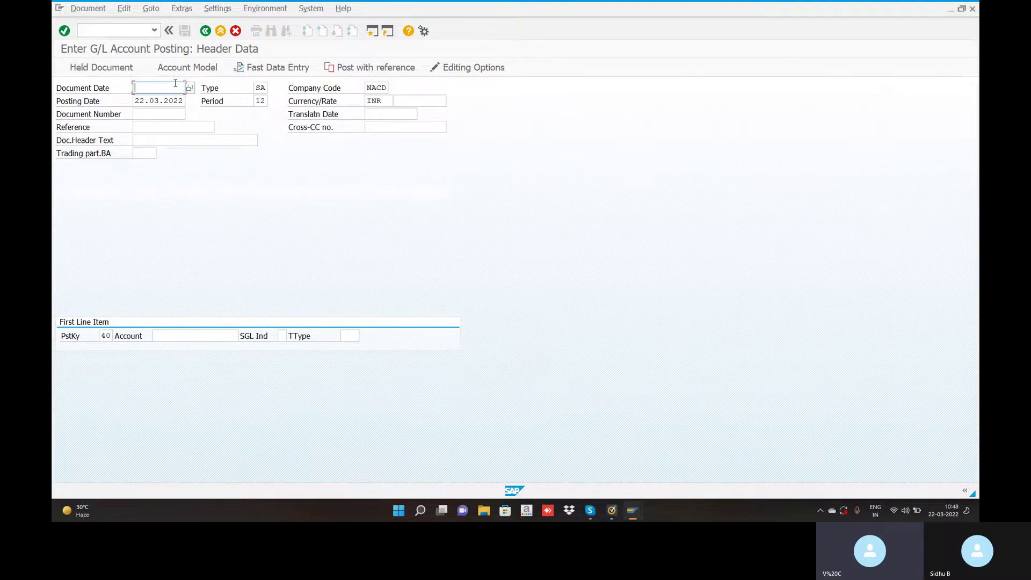
type("01.03.2022")
left_click(184, 100)
key("BackSpace")
key("BackSpace")
key("BackSpace")
key("BackSpace")
key("BackSpace")
key("BackSpace")
key("BackSpace")
key("BackSpace")
key("BackSpace")
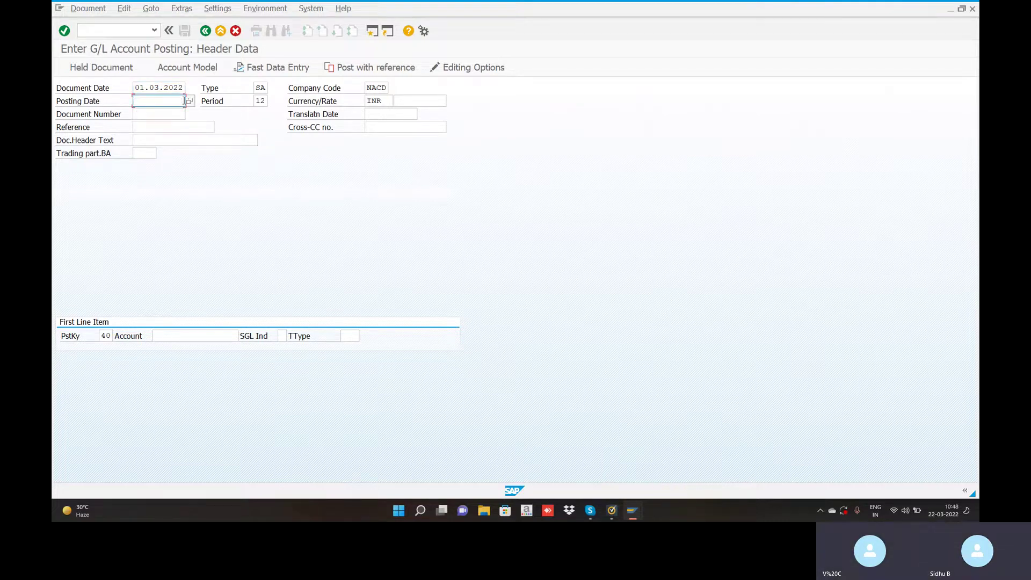
type("01.03.2022")
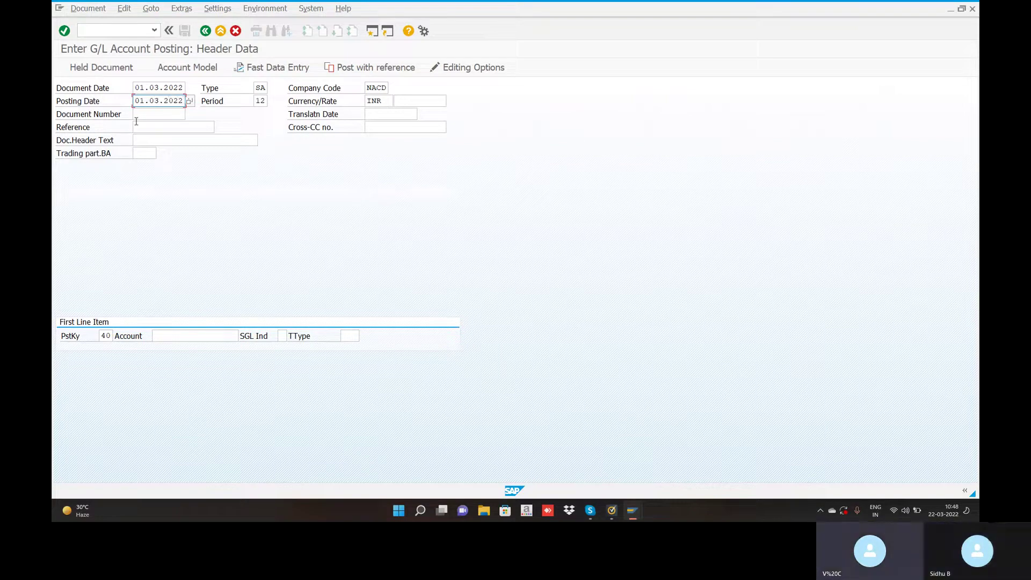
Step: Set reference 1, header text 'LOAN FROM BANK', currency USD and the translation date
left_click(159, 126)
type("1")
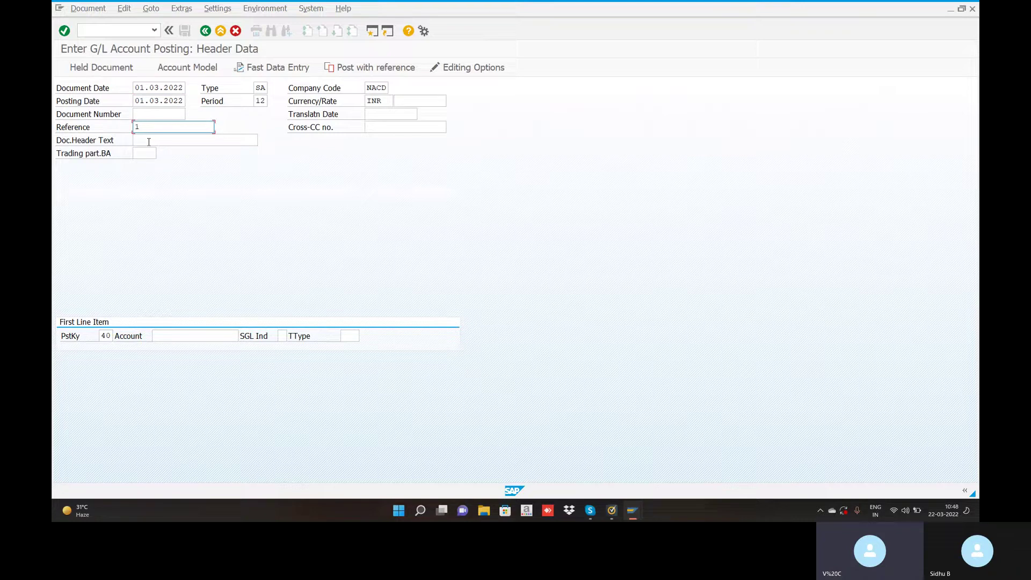
left_click(149, 142)
type("LOAN")
key("BackSpace")
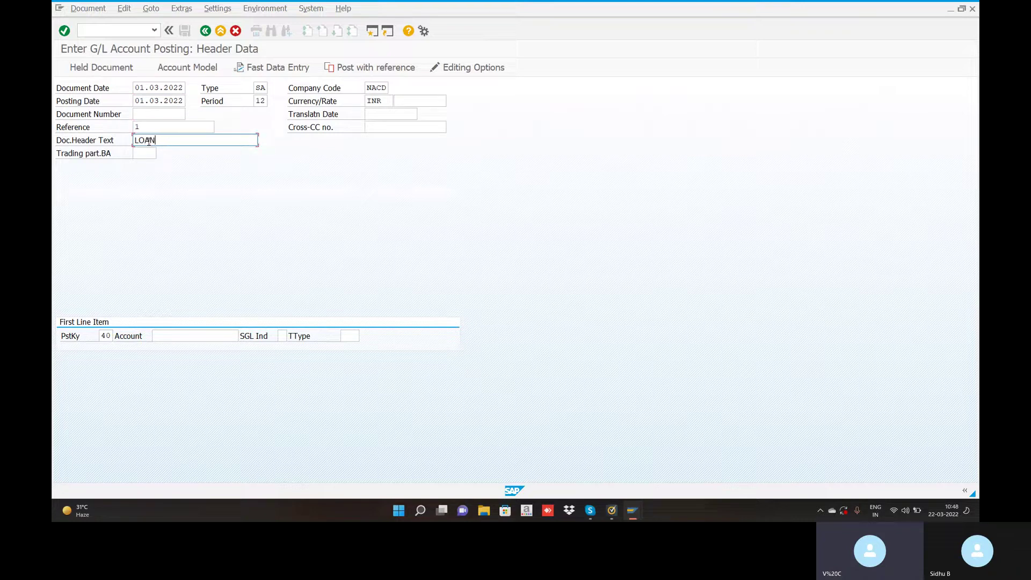
type("FROM BANK")
left_click(390, 100)
double_click(390, 100)
key("Delete")
type("USD")
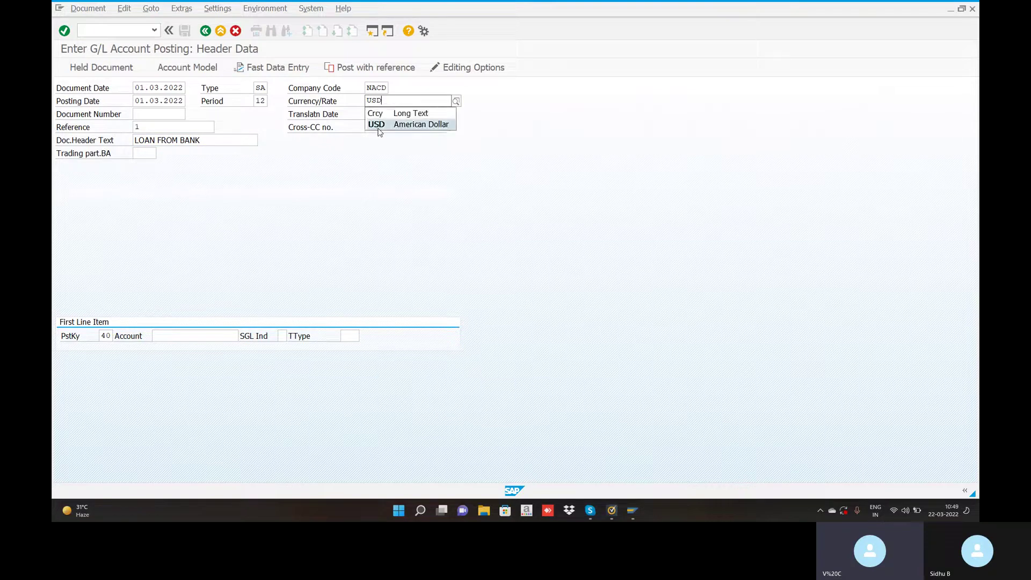
left_click(378, 127)
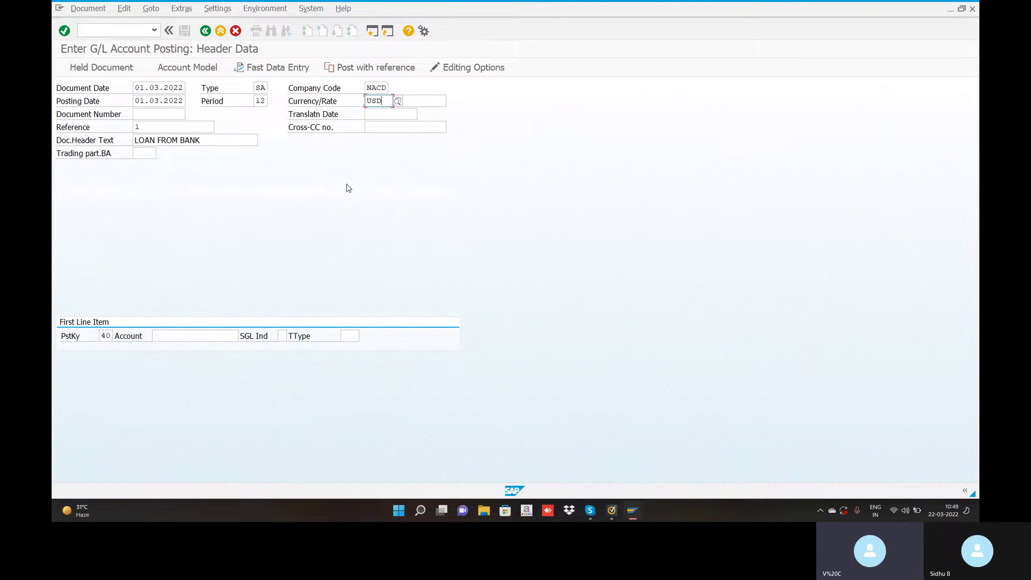
left_click(373, 118)
type("01.03.2022")
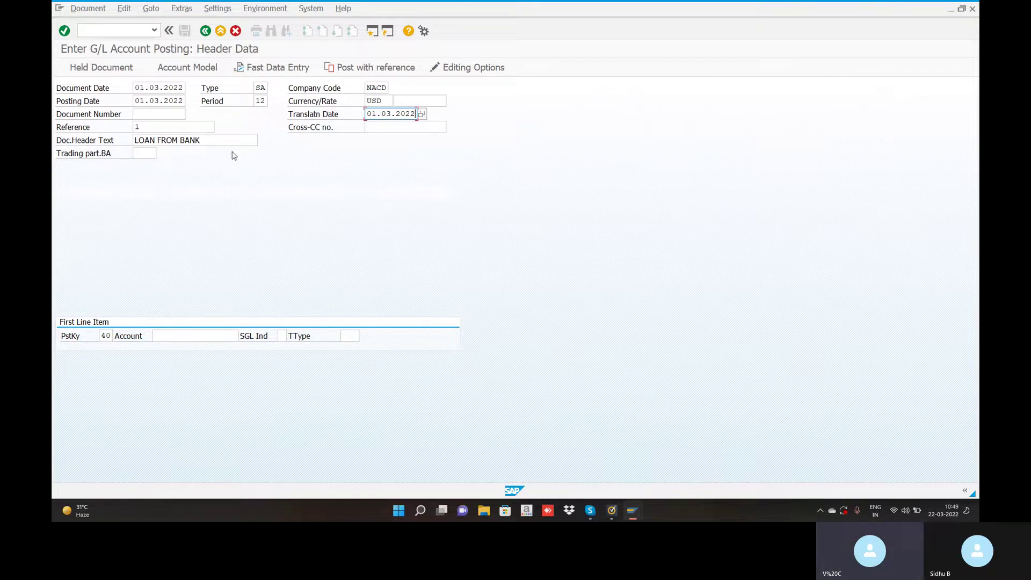
Step: Choose BANK OF INDIA ACCOUNT 200102 for the first line and open the debit item
left_click(180, 335)
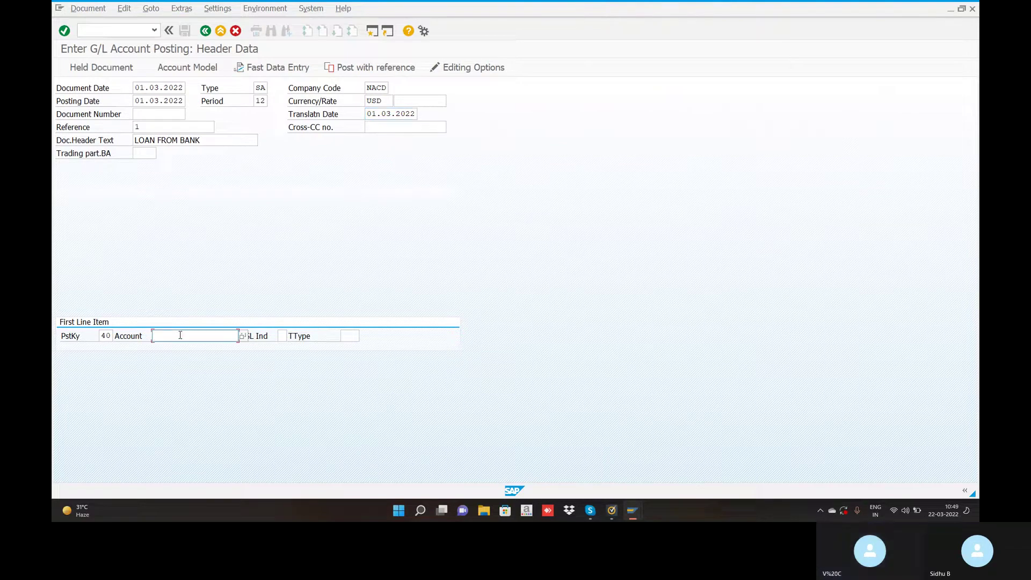
left_click(242, 336)
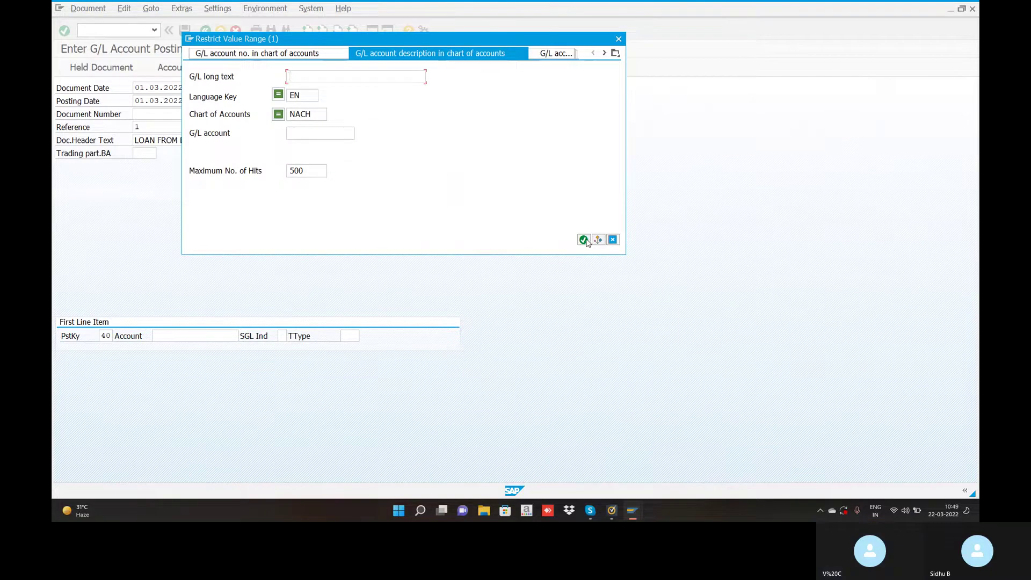
left_click(583, 239)
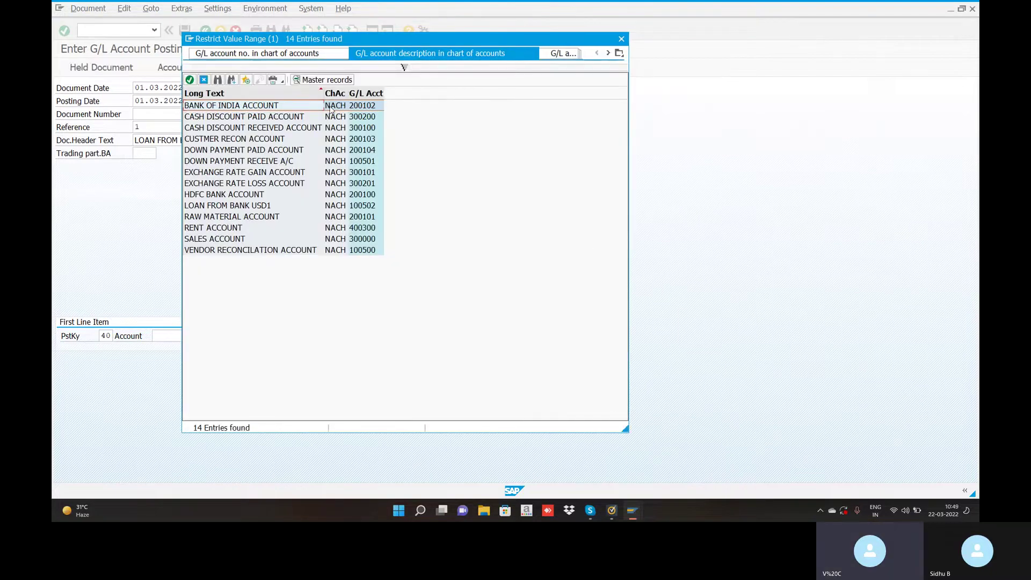
double_click(322, 104)
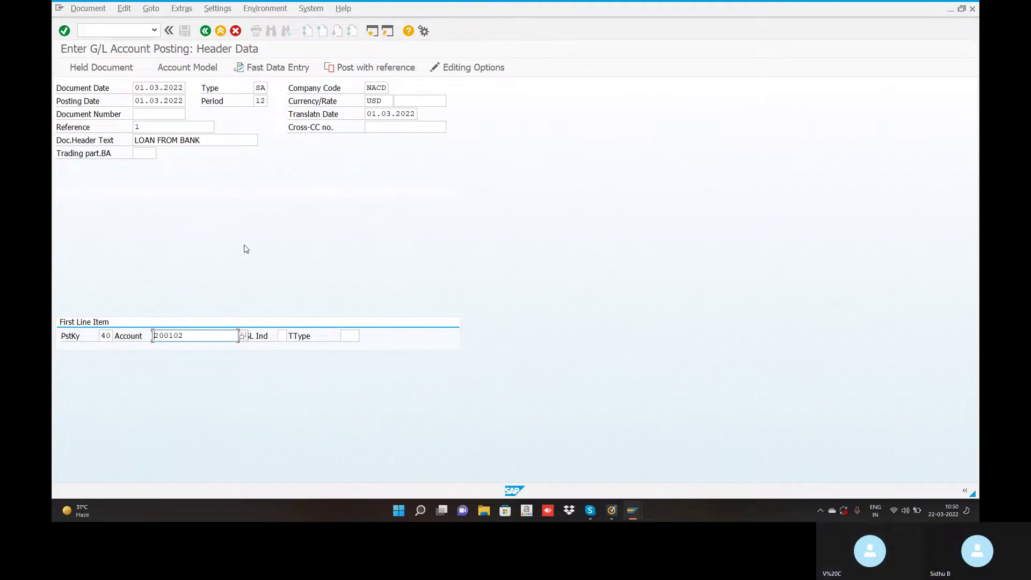
key("Return")
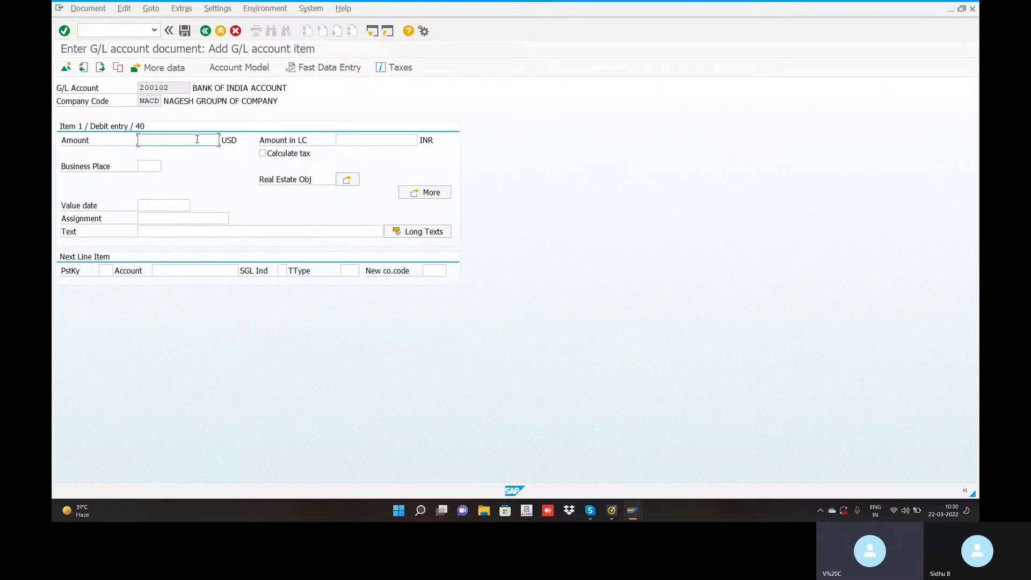
Step: Enter amount 1000 and text 'LOAN FROM BANK' on the debit line
type("1000")
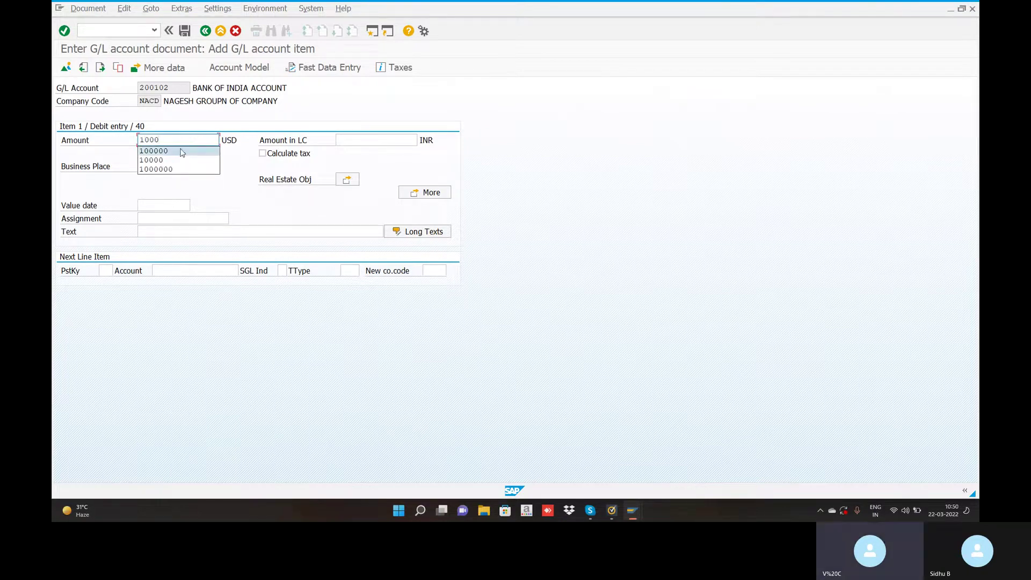
left_click(181, 143)
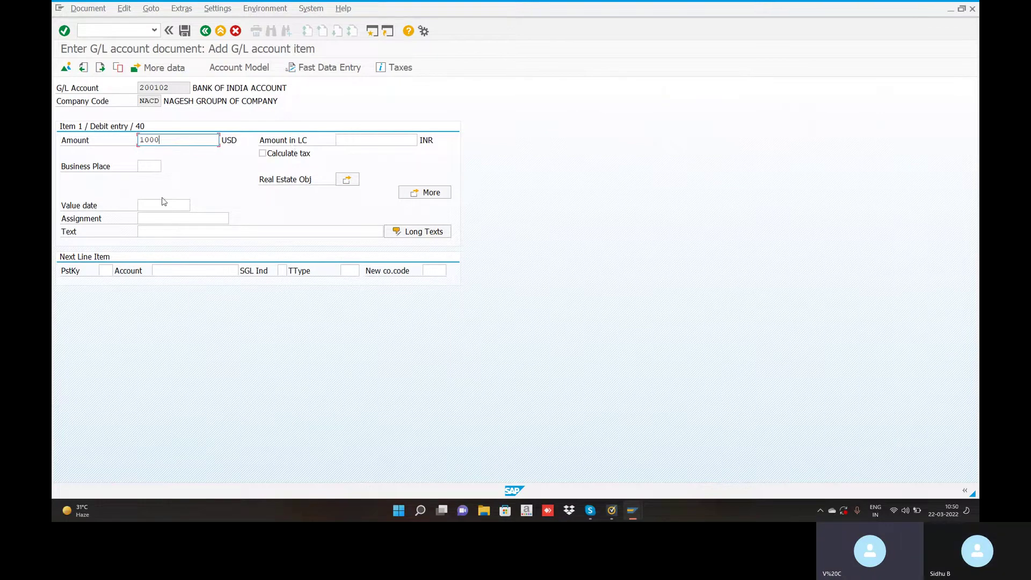
left_click(161, 228)
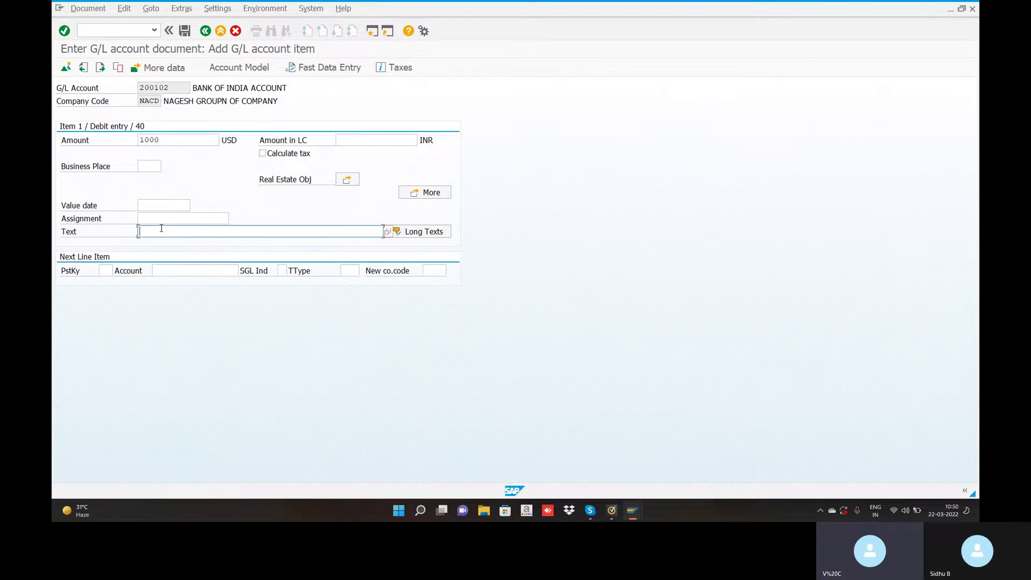
type("LOAN FROM BANK")
Step: Add a posting key 50 credit line to account 100502 LOAN FROM BANK USD1
left_click(103, 272)
type("50")
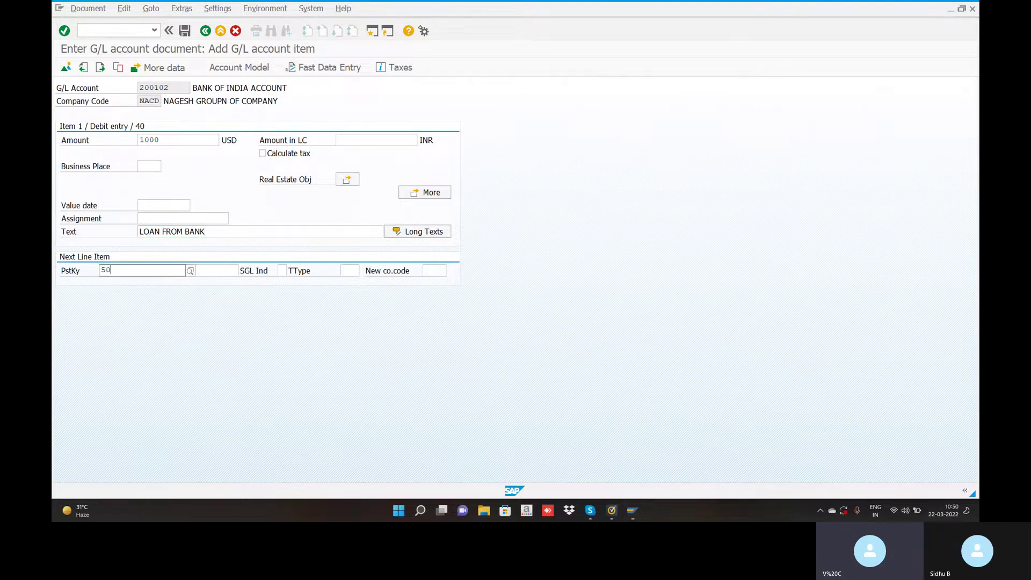
left_click(114, 294)
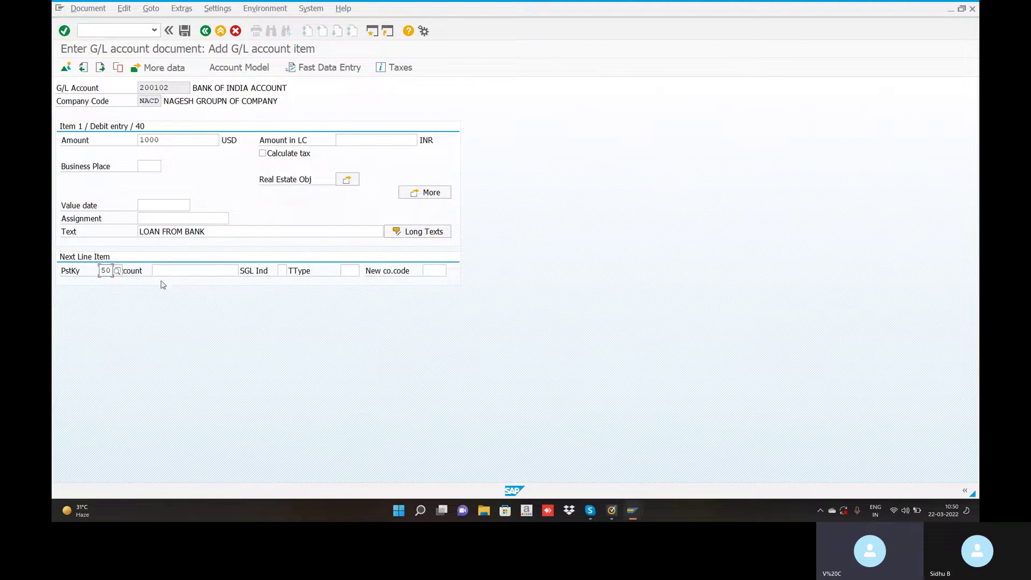
left_click(184, 271)
left_click(244, 271)
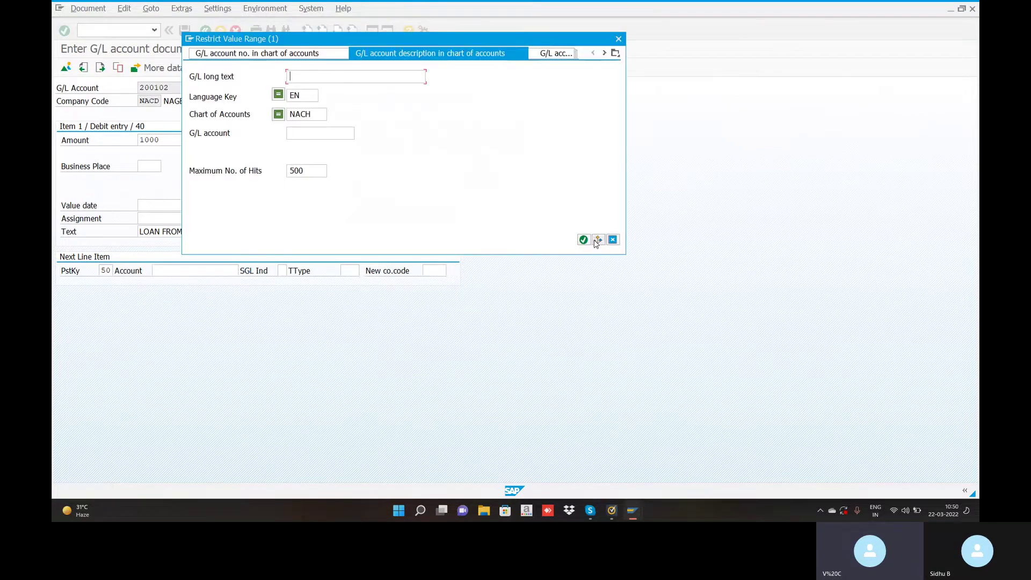
left_click(583, 240)
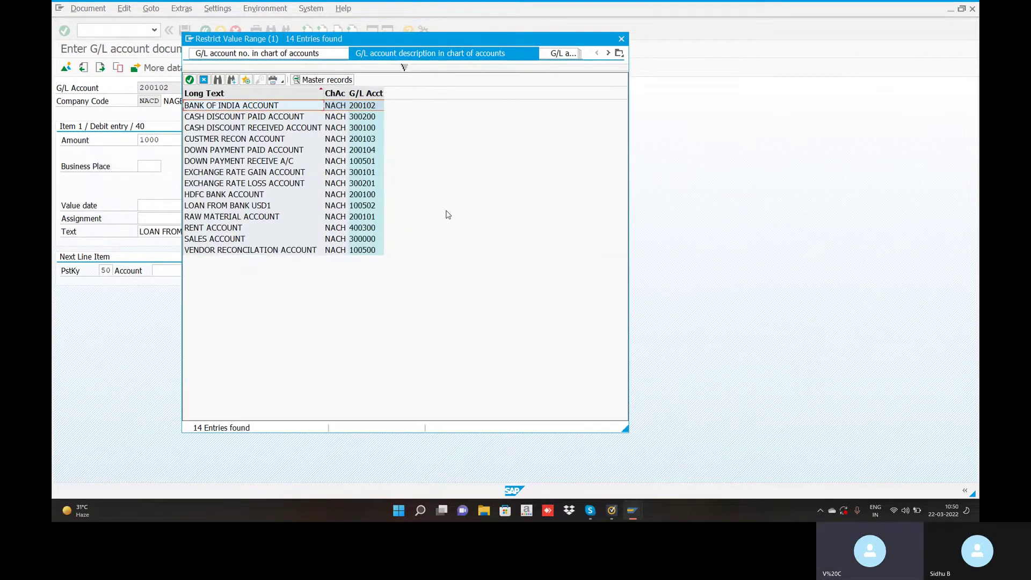
double_click(244, 205)
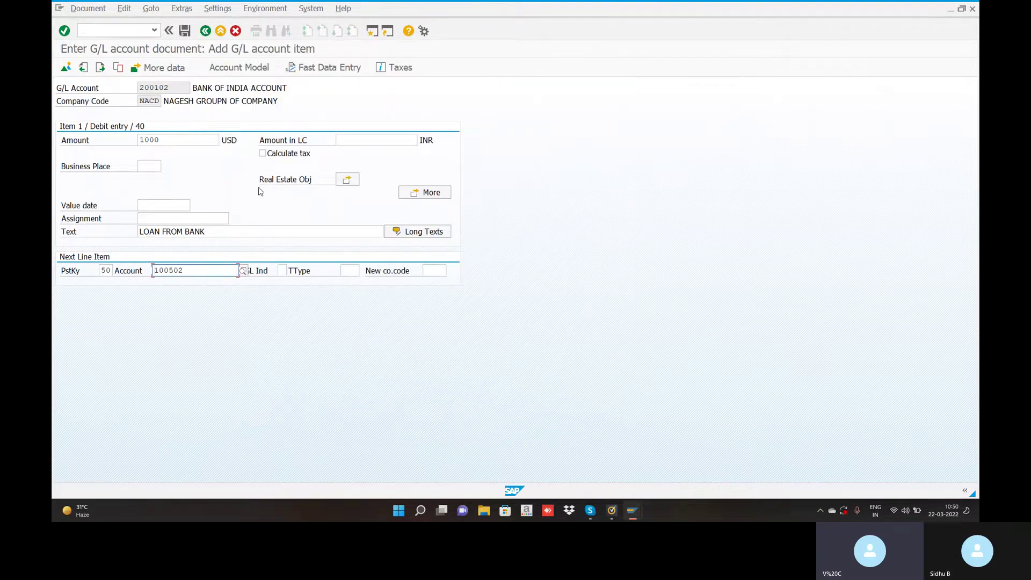
key("Return")
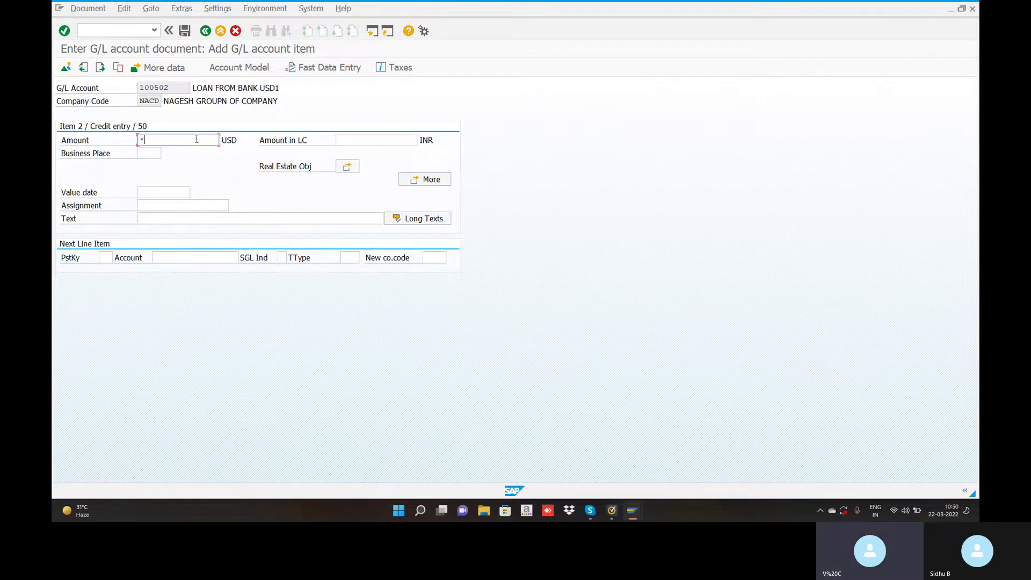
Step: Copy the line text with '+', simulate the balanced document and post it
left_click(194, 214)
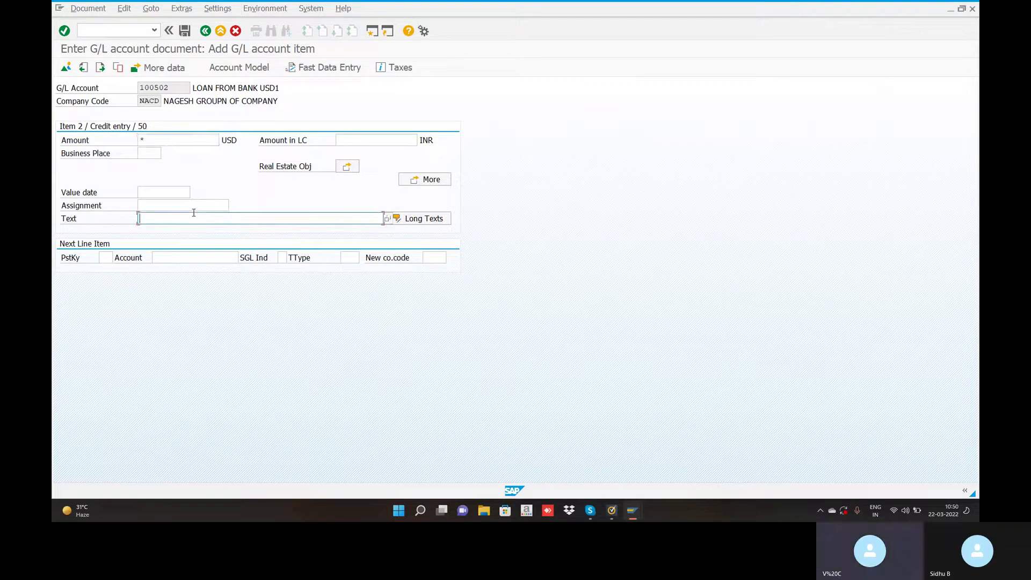
type("+")
left_click(89, 8)
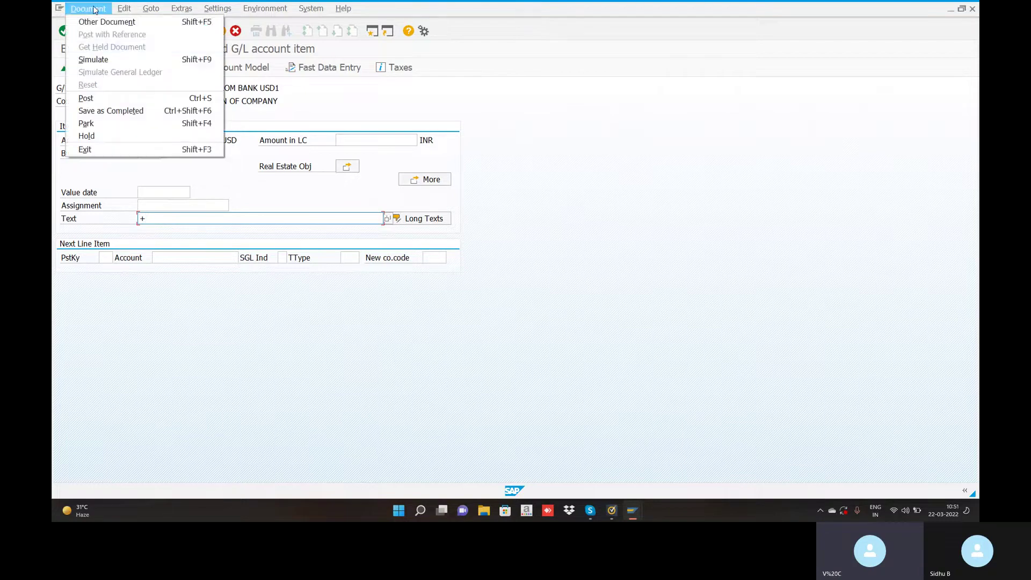
left_click(89, 60)
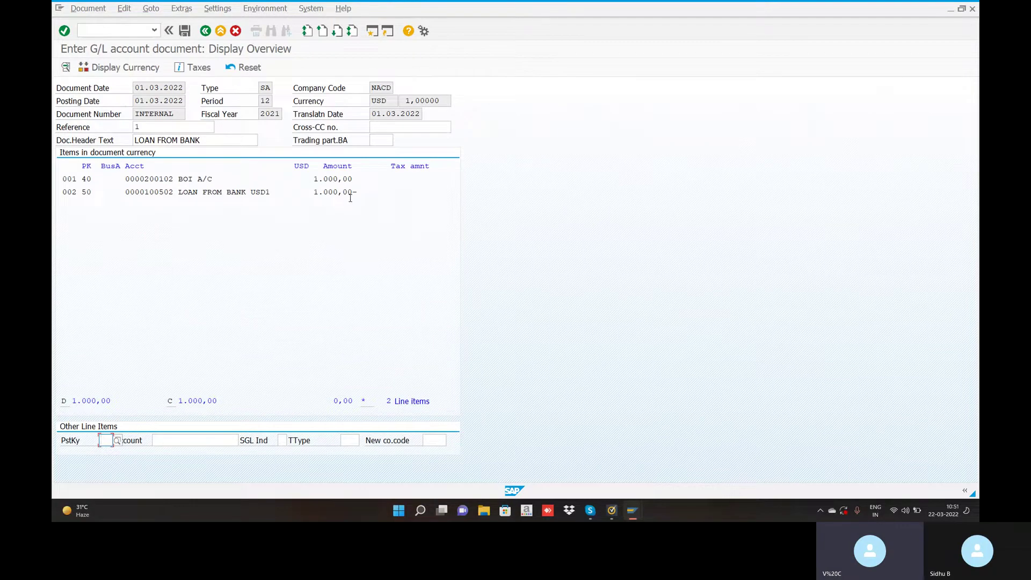
left_click(184, 31)
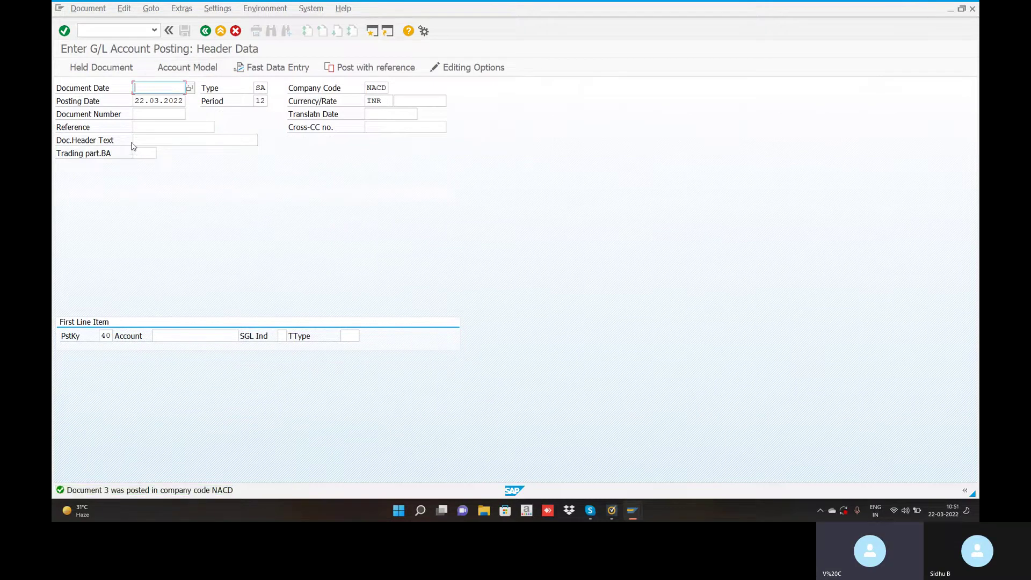
Step: Display posted document 3 of company code NACD for fiscal year 2021
left_click(122, 34)
left_click(100, 10)
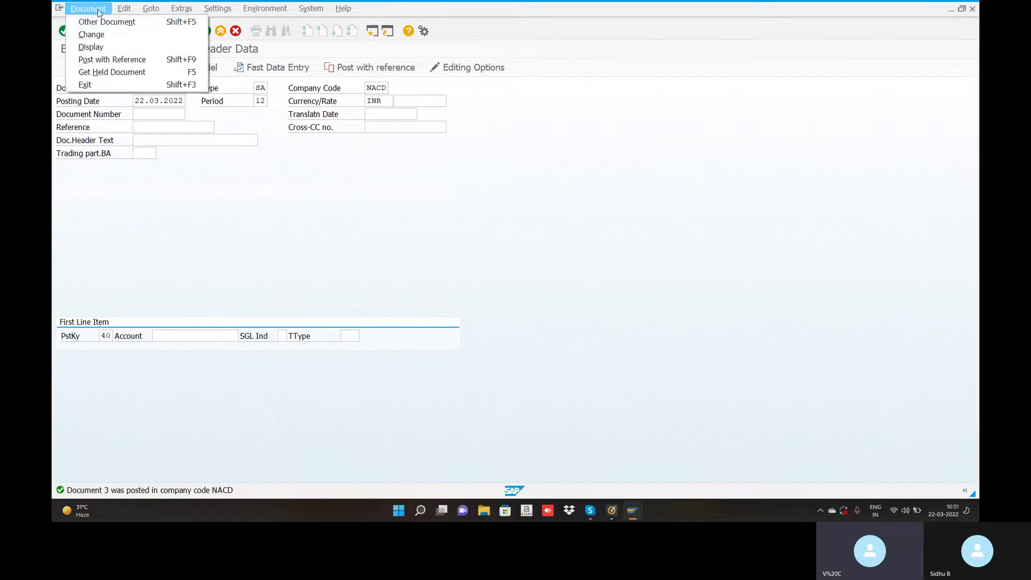
left_click(90, 47)
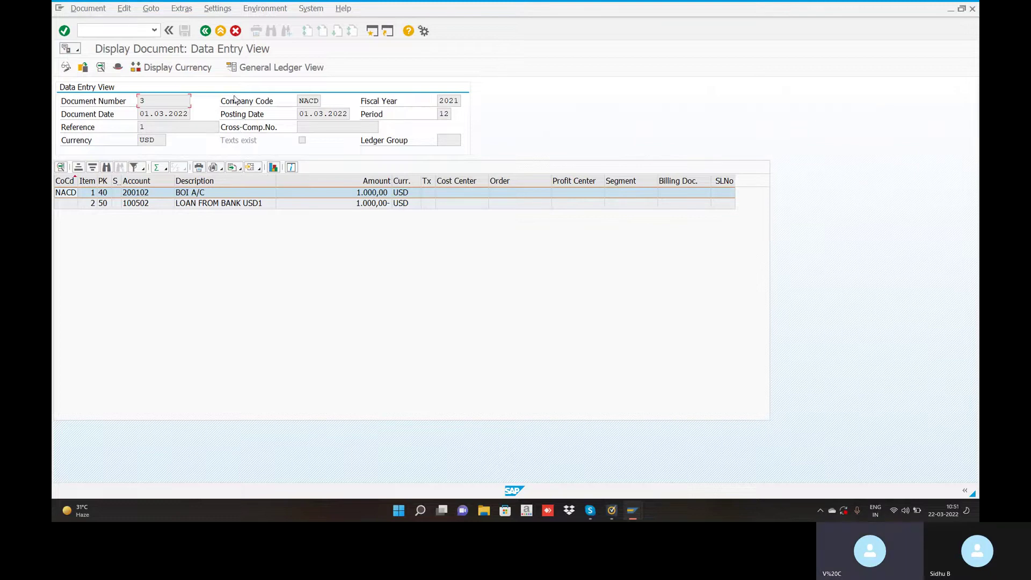
Step: Toggle Document 3's line items between USD and INR, ending with the amounts shown in INR
left_click(199, 69)
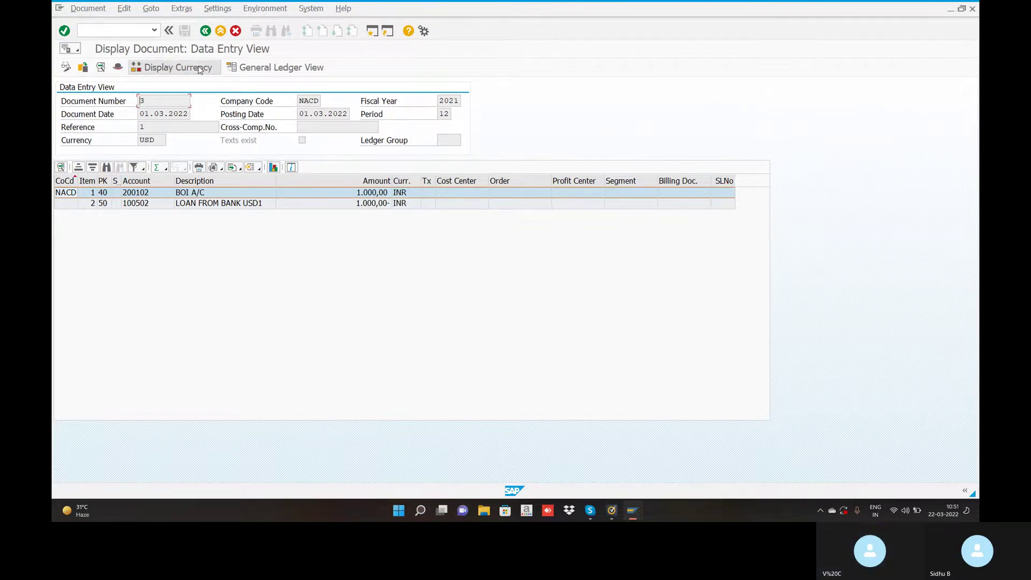
left_click(192, 72)
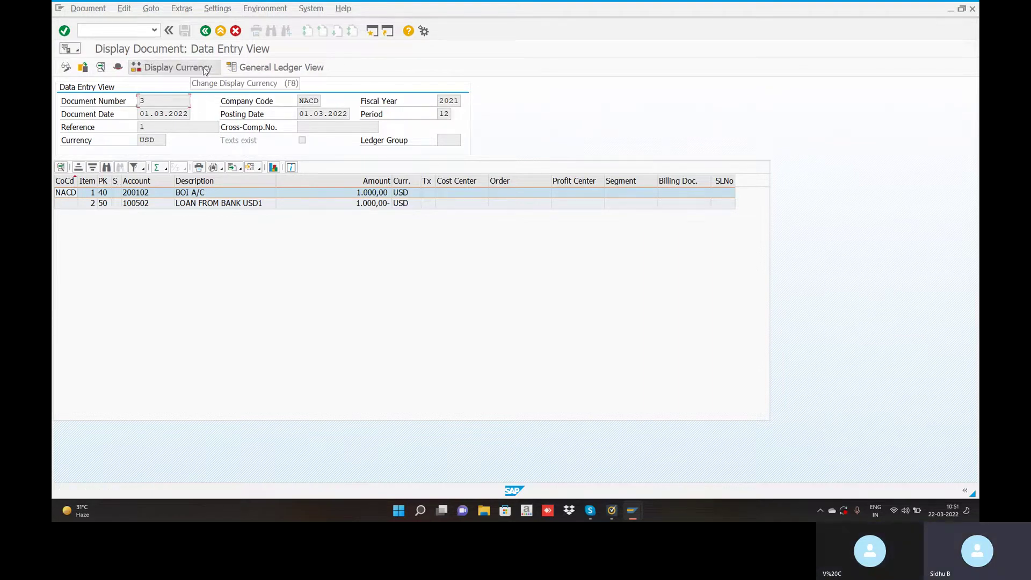
left_click(205, 69)
left_click(206, 70)
left_click(205, 69)
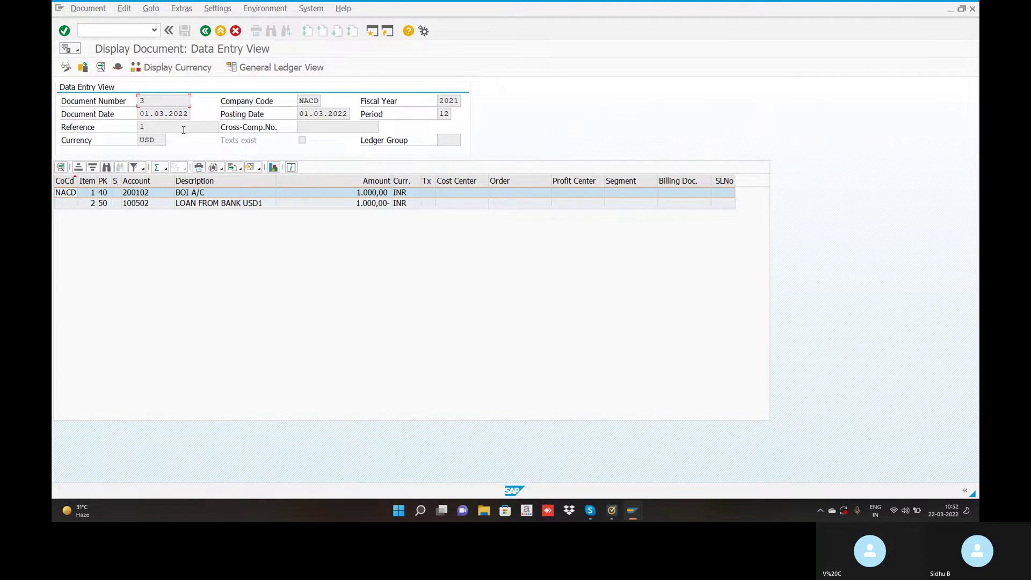
left_click(189, 68)
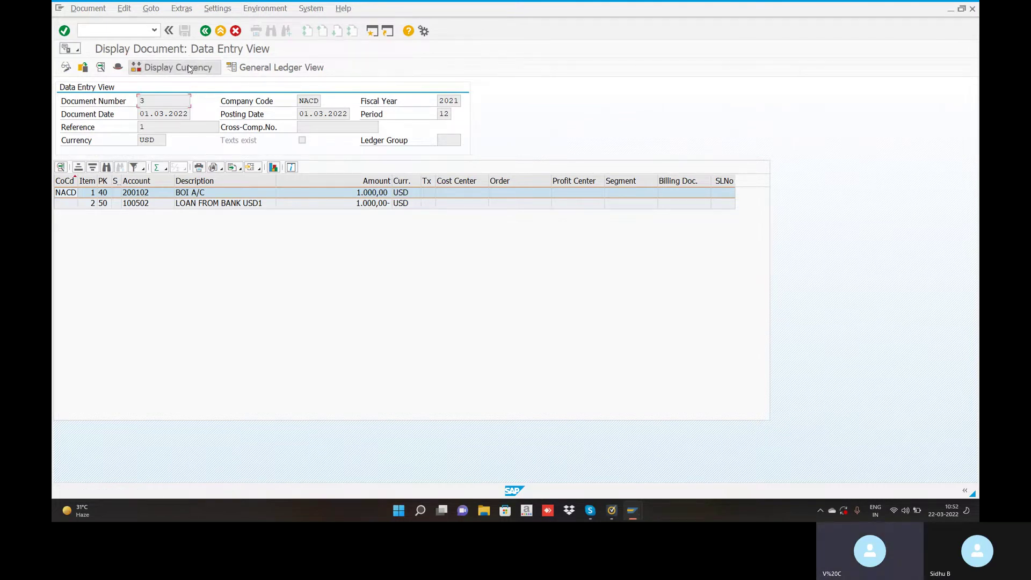
left_click(189, 68)
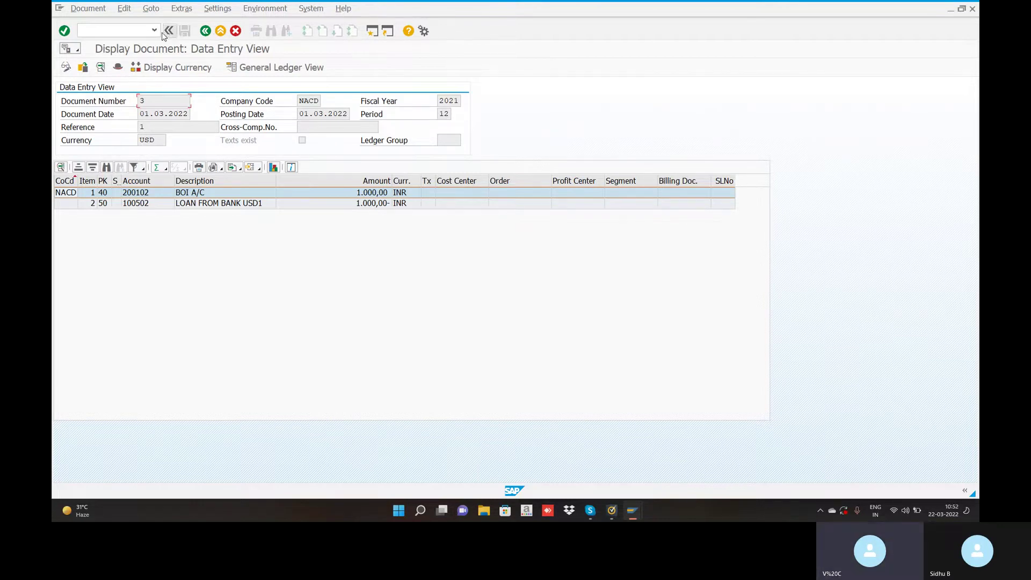
Step: Open the OB08 exchange rate table and add a new row of rate type ABC1
left_click(136, 33)
type("/NOBB")
key("BackSpace")
type("08")
key("Return")
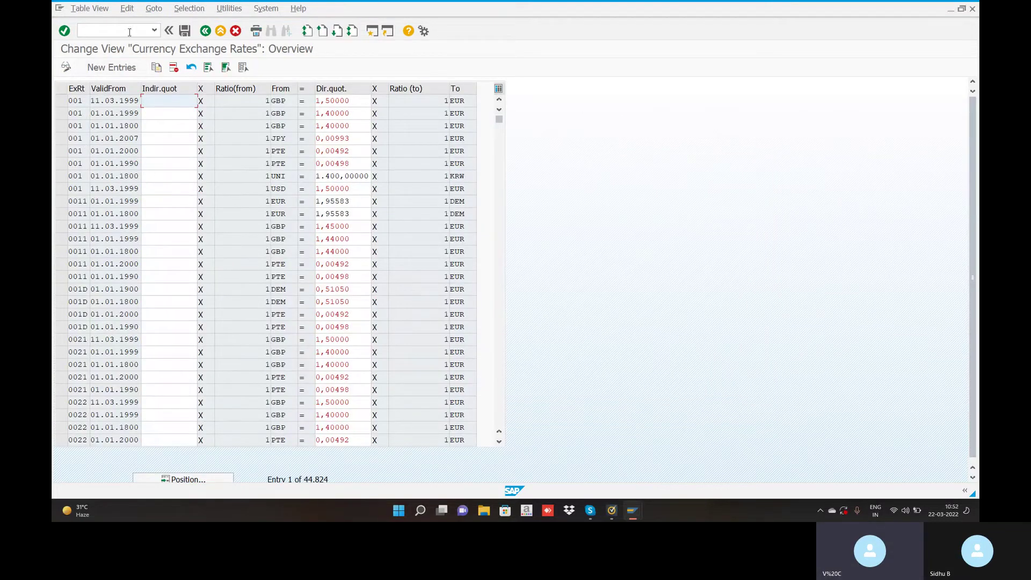
left_click(123, 71)
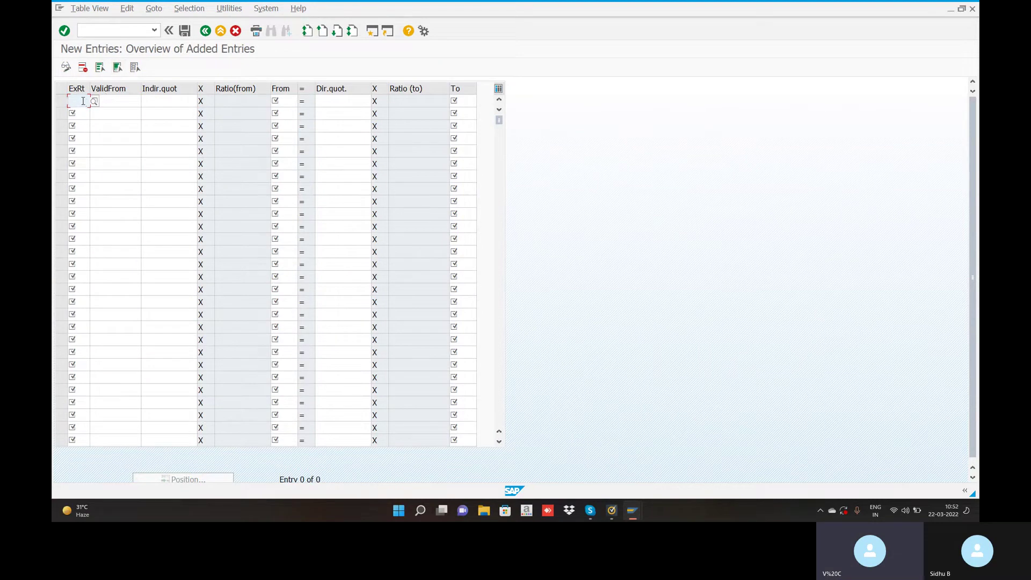
type("ABC1")
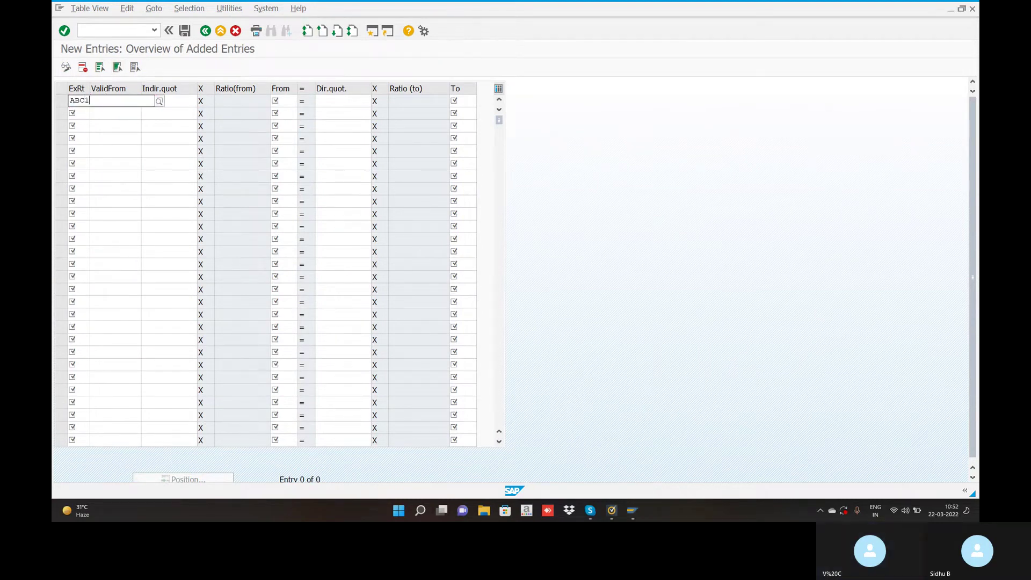
left_click(119, 124)
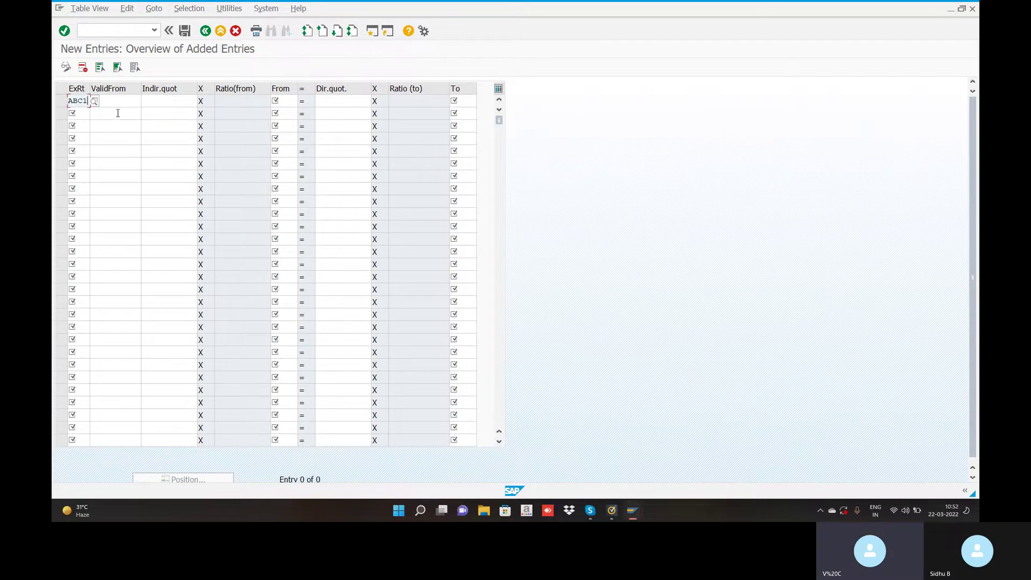
Step: Enter valid-from 31.03.2022 with 1 USD = 73 INR and save under the customizing request
left_click(112, 102)
type("31.03.2022")
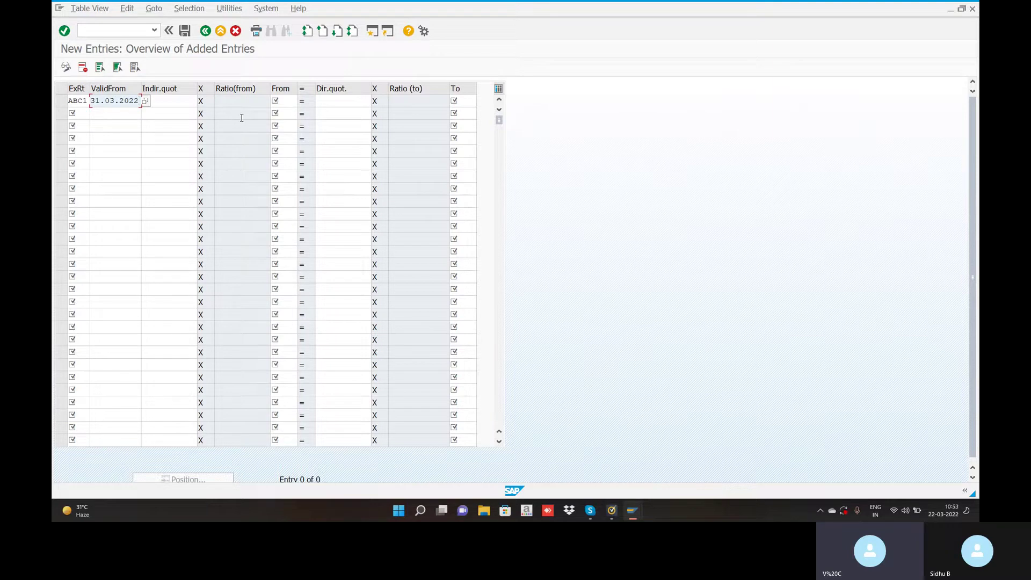
left_click(283, 101)
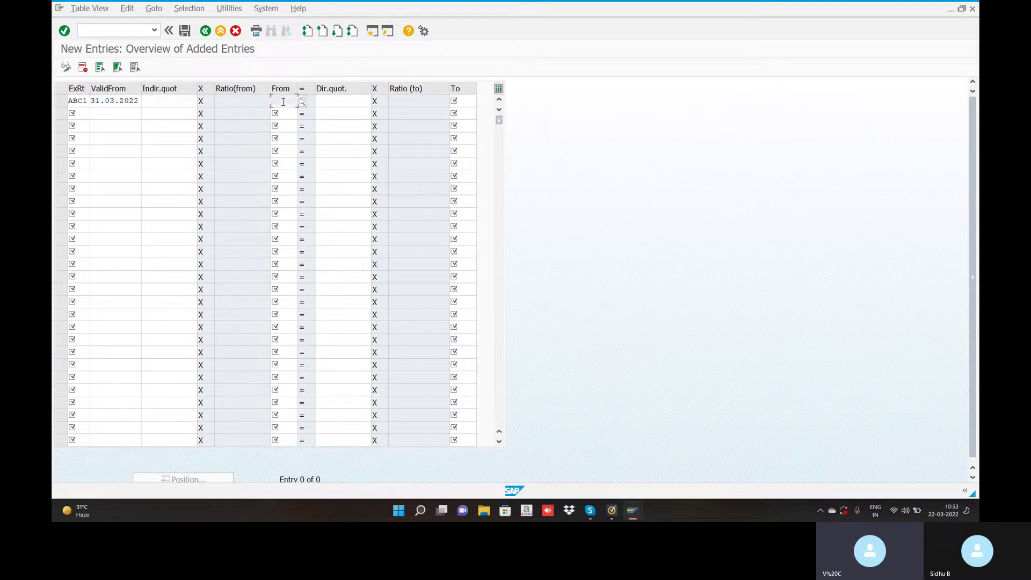
type("USD")
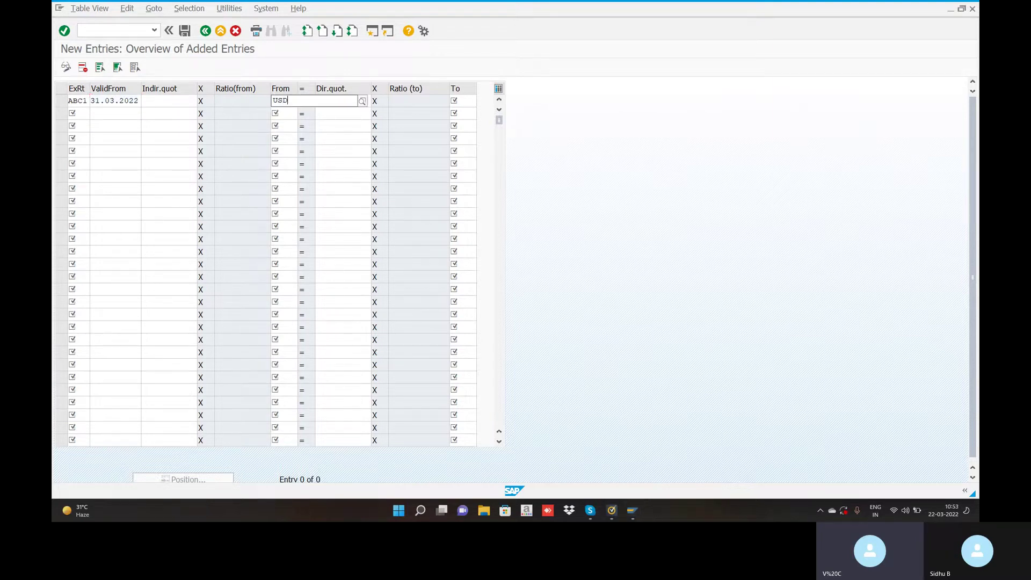
left_click(299, 125)
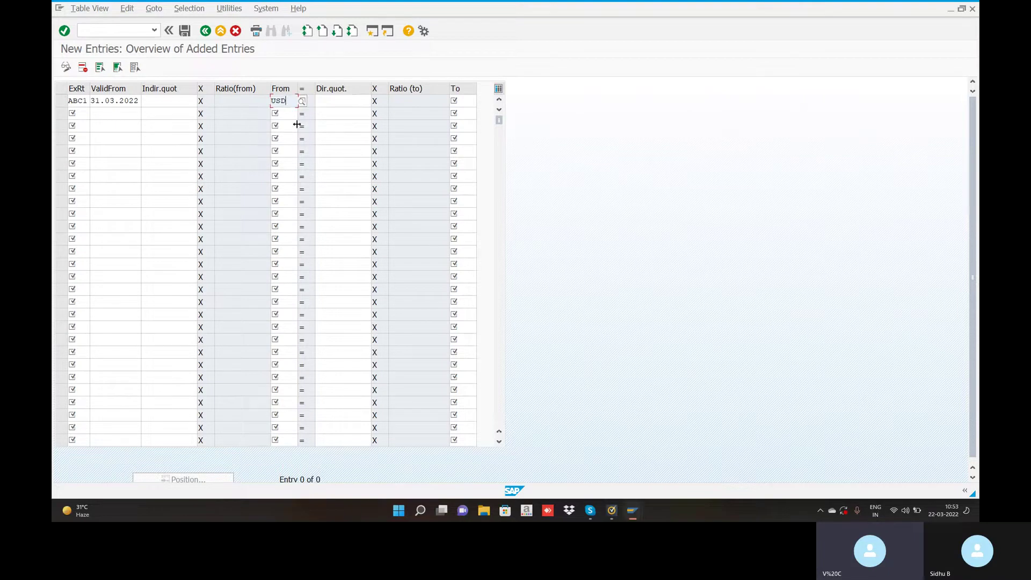
left_click(343, 103)
type("73")
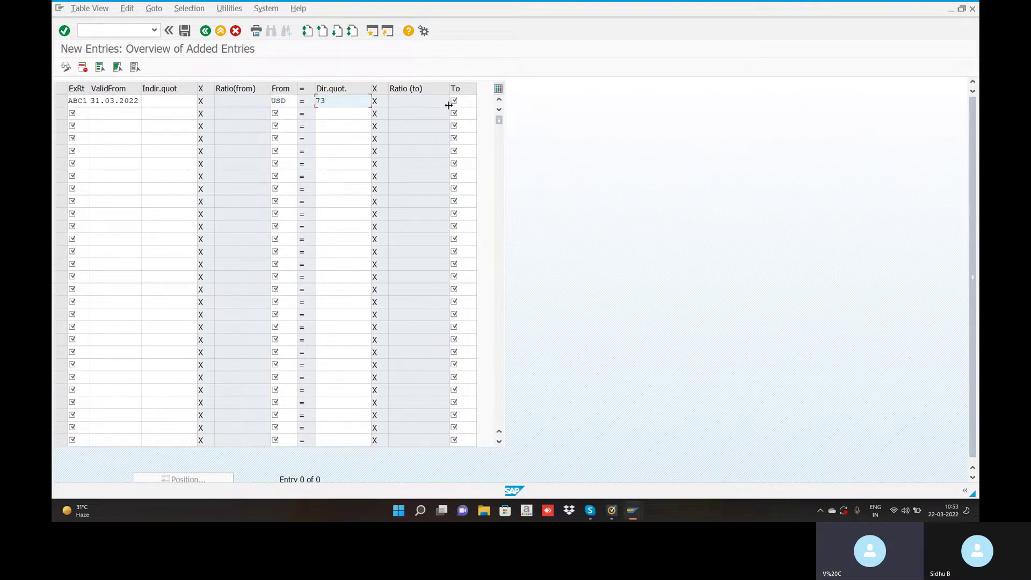
double_click(469, 101)
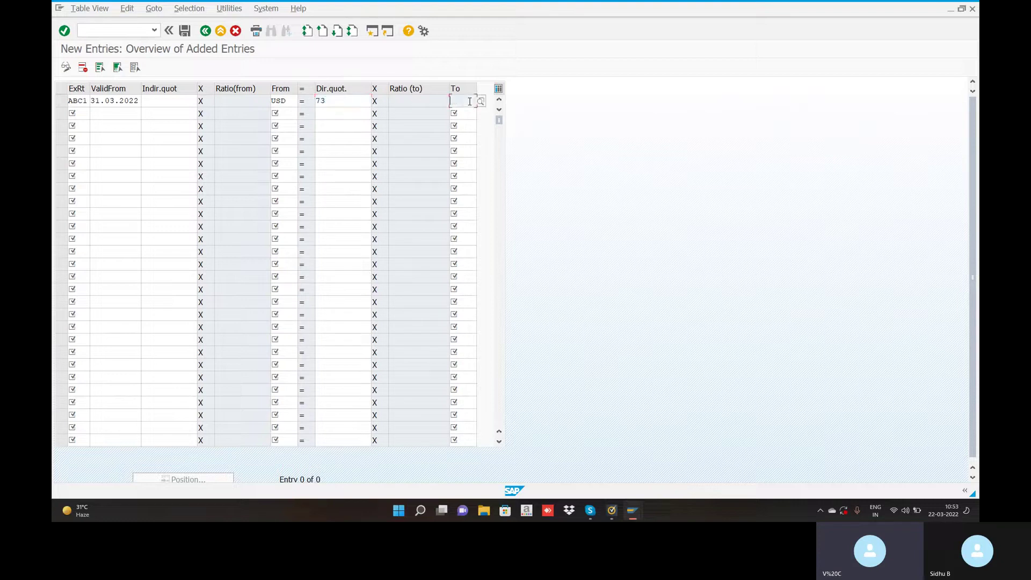
type("INR")
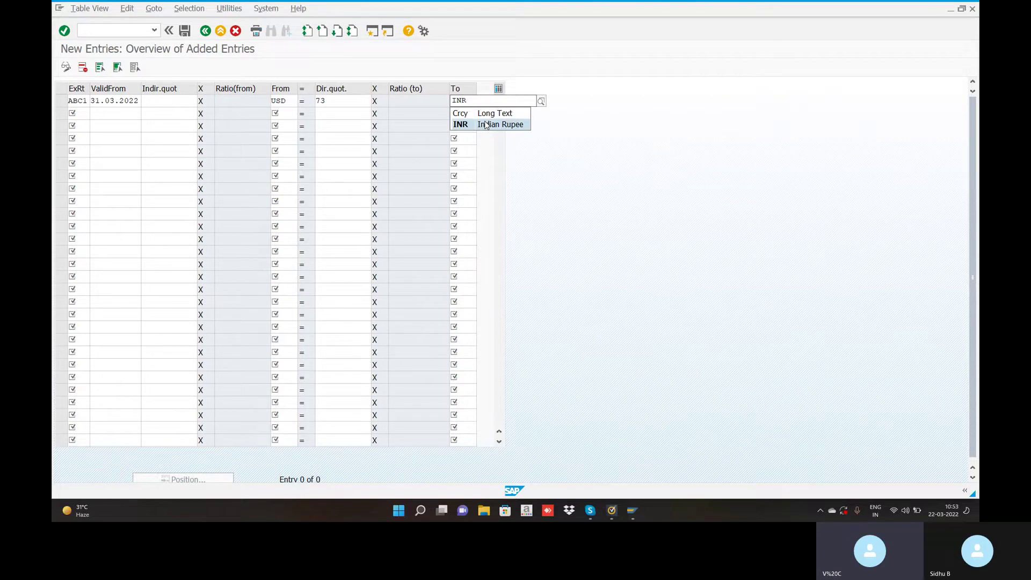
left_click(486, 125)
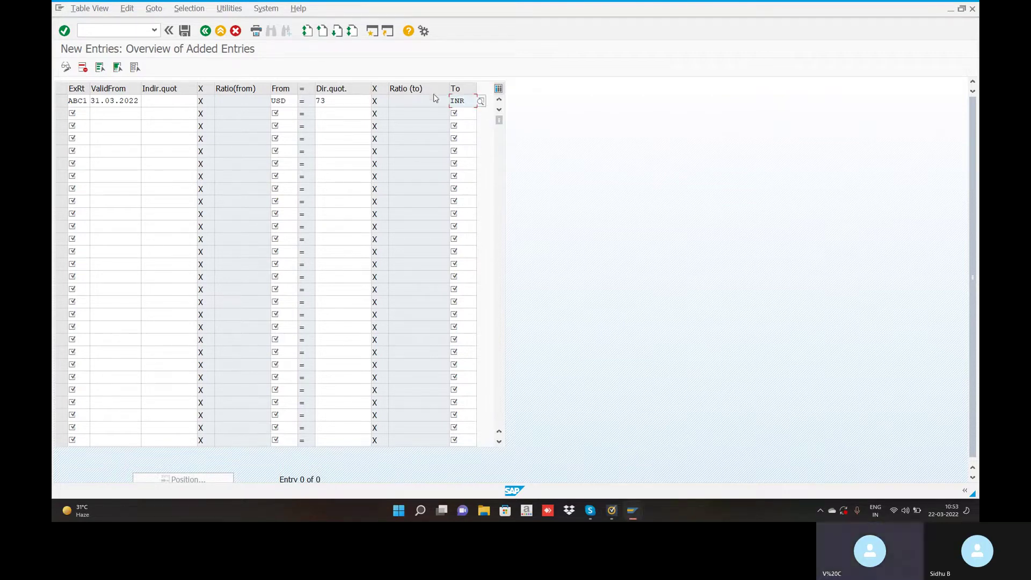
key("Return")
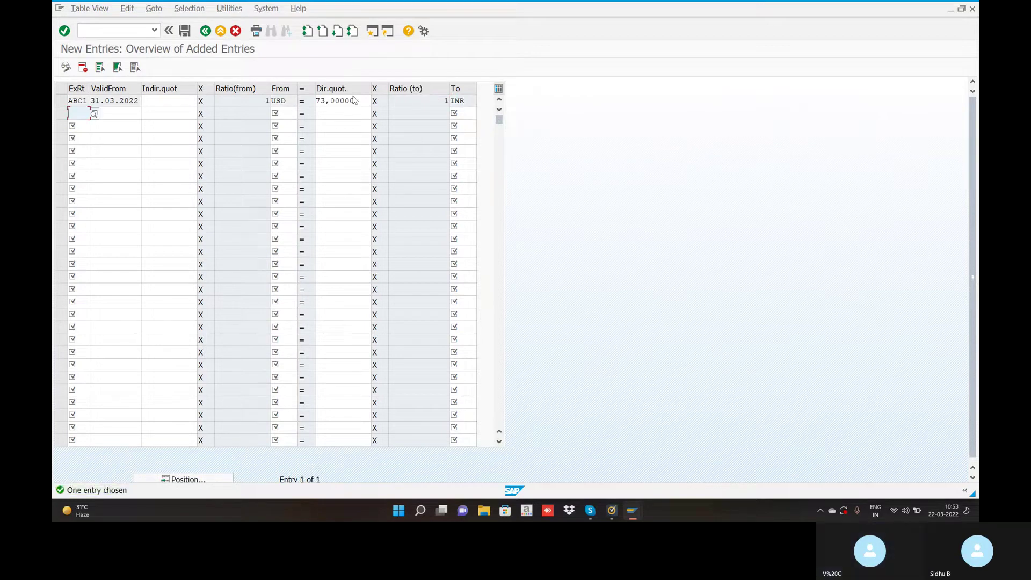
left_click(185, 31)
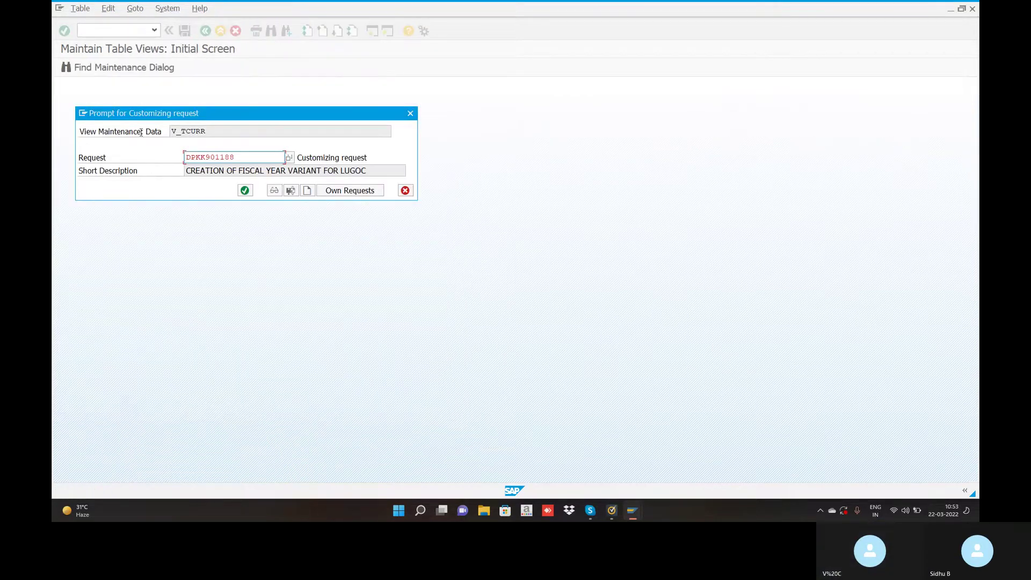
left_click(245, 190)
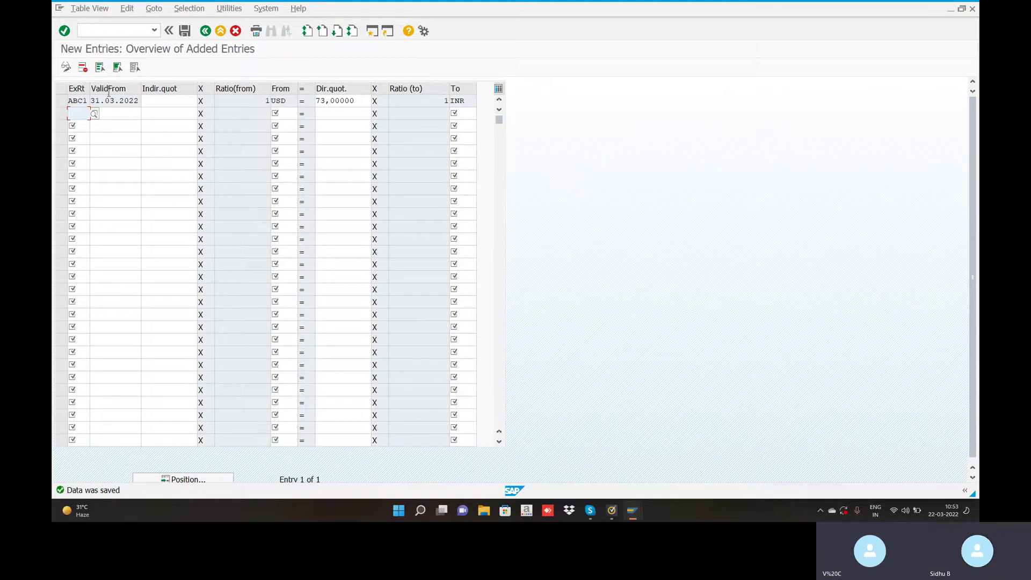
Step: Launch /NFAGL_FC_VAL, set company code NACD, and clear the existing key date
left_click(124, 28)
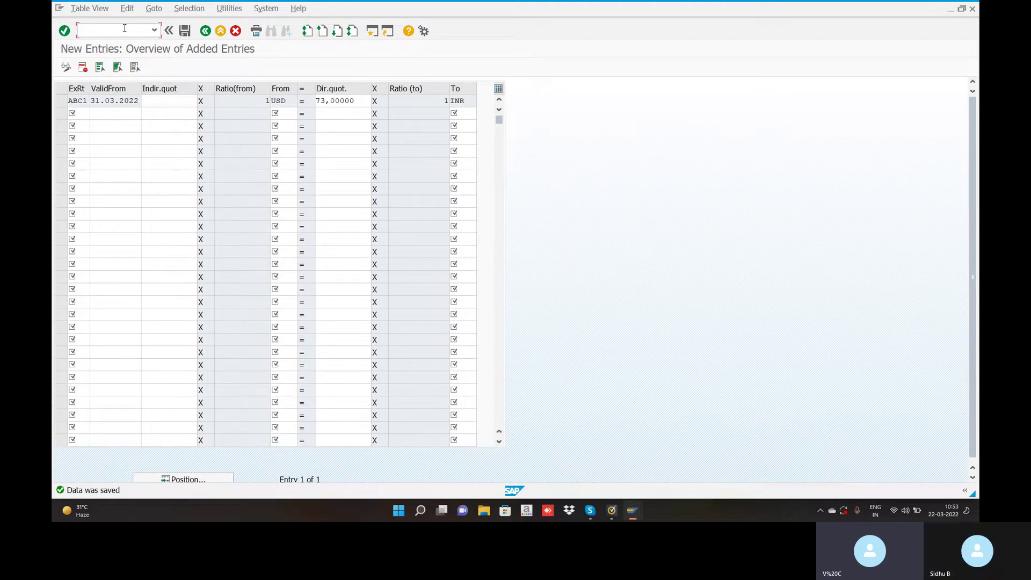
type("/NFAGL_FC")
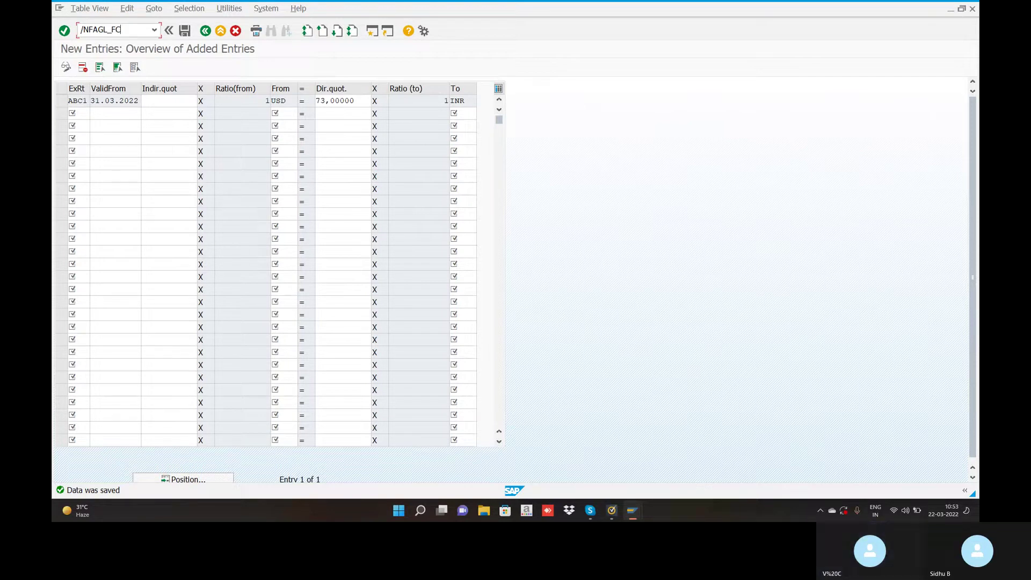
type("_VAL")
key("Return")
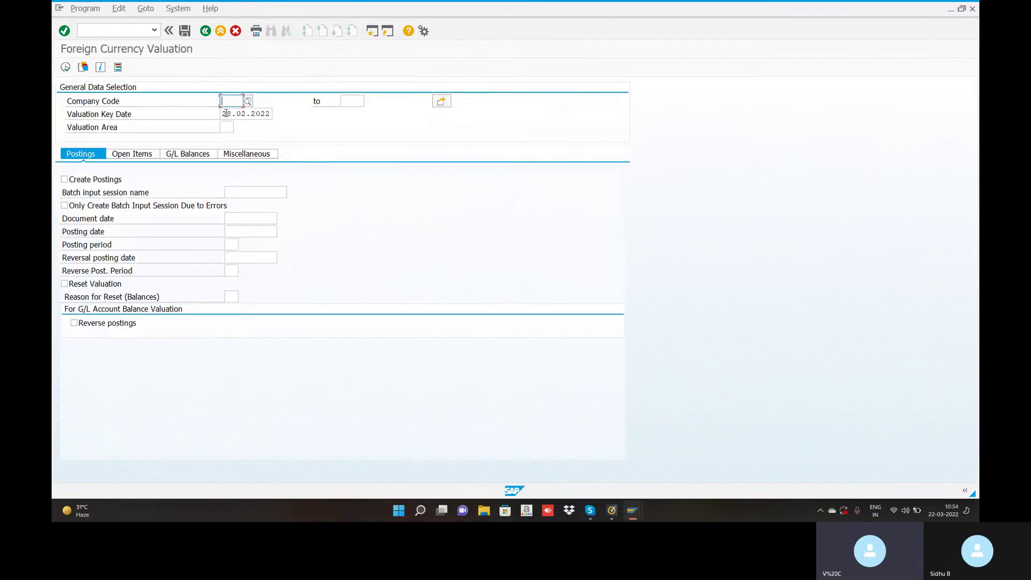
type("NACD")
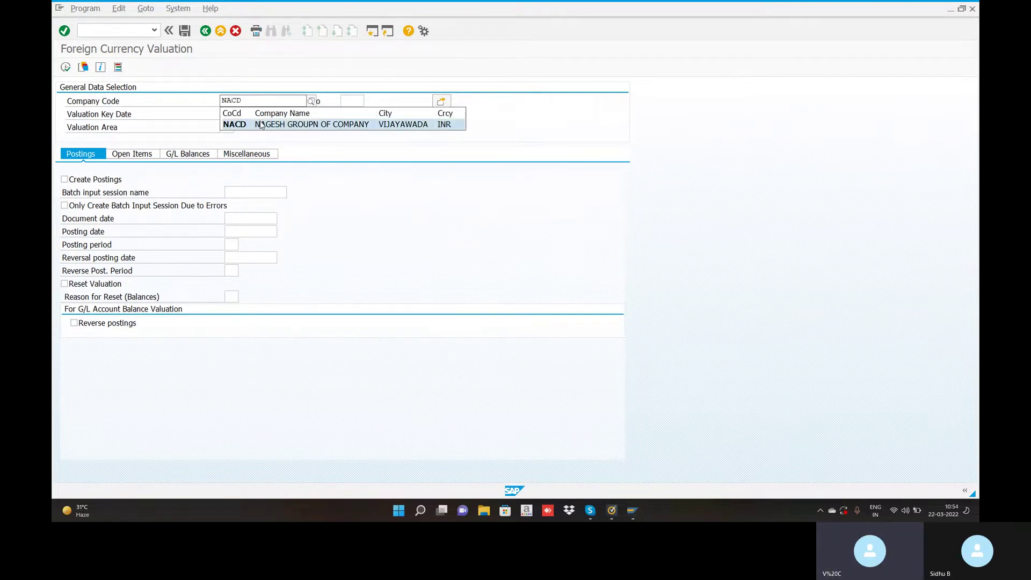
left_click(317, 127)
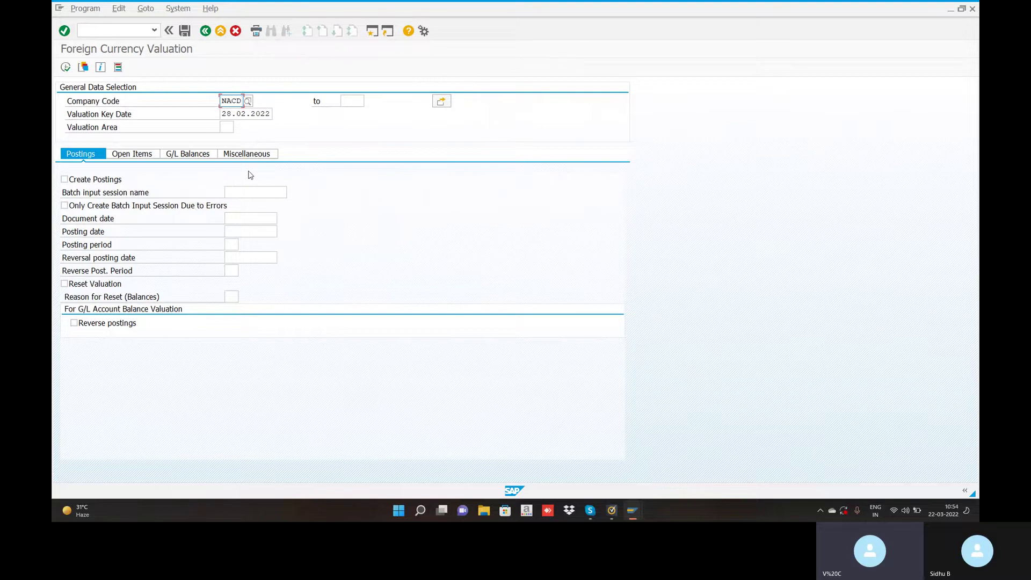
left_click(270, 114)
key("BackSpace")
key("BackSpace")
key("BackSpace")
key("BackSpace")
key("BackSpace")
key("BackSpace")
key("BackSpace")
key("BackSpace")
key("BackSpace")
key("BackSpace")
Step: Set key date 31.03.2022, enable Create Postings, and choose valuation area NG
type("31.03")
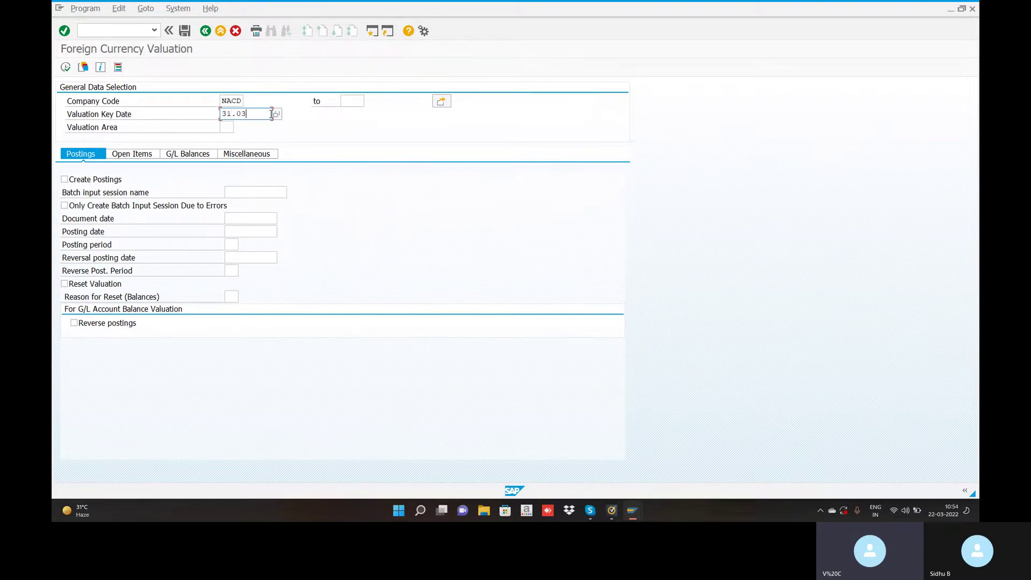
type(".2022")
left_click(64, 180)
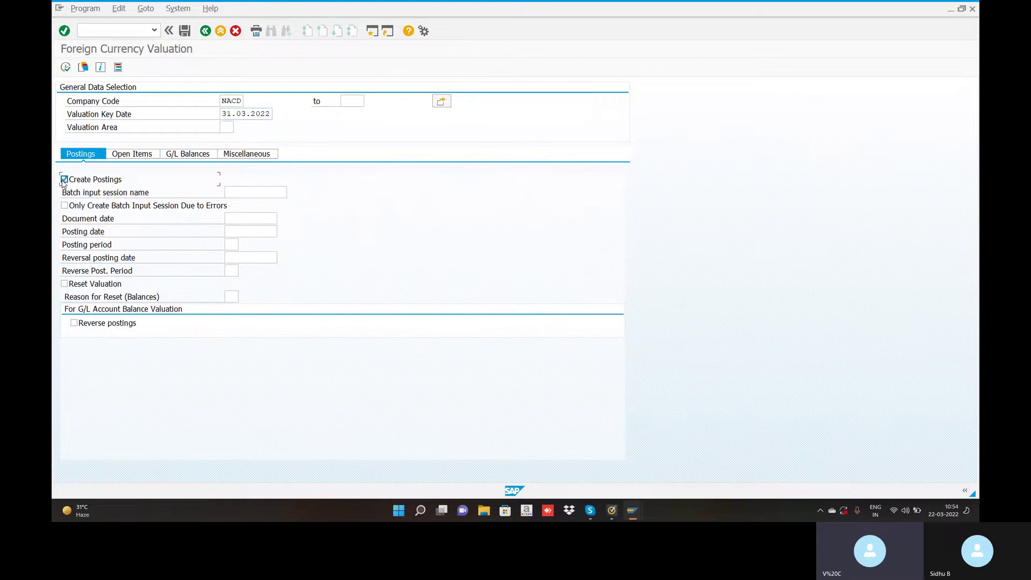
left_click(228, 128)
type("NG")
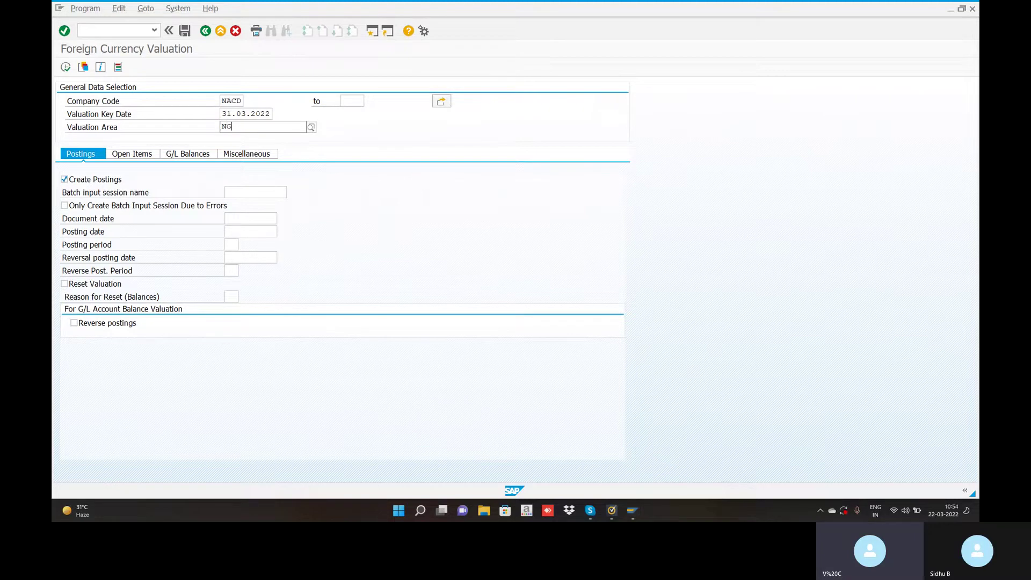
left_click(231, 152)
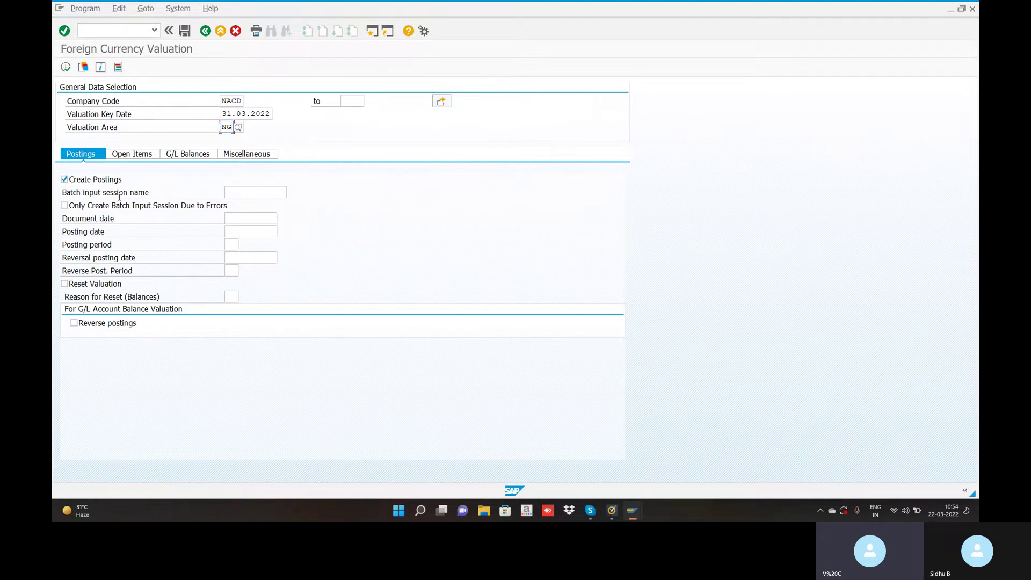
Step: Enter session name ABC1-FOREIGN, document and posting dates 31.03.2022, and posting period 12
left_click(254, 191)
type("AB")
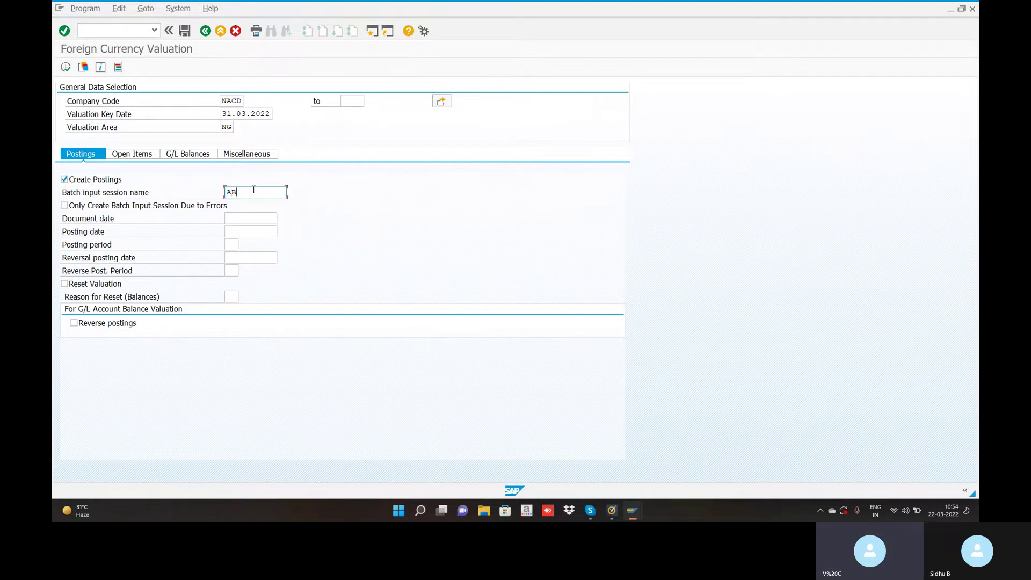
type("C1")
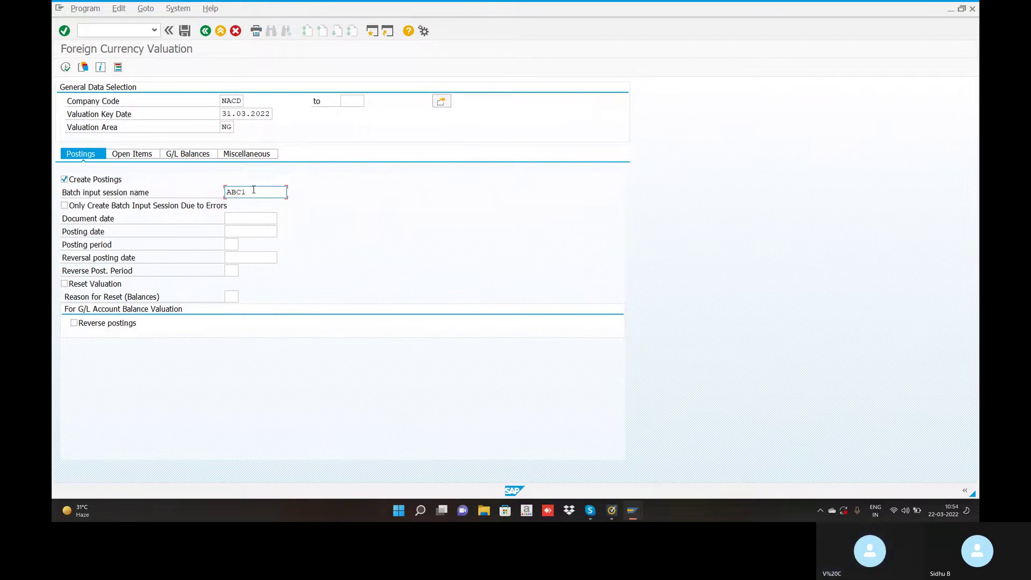
type("-")
type("001")
key("BackSpace")
key("BackSpace")
key("BackSpace")
type("FO")
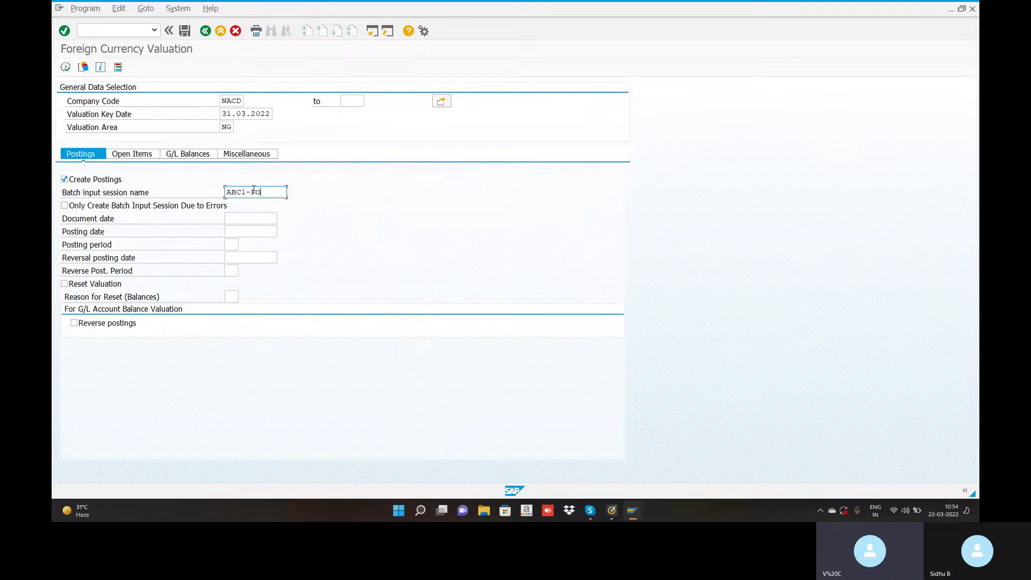
type("REIGN")
left_click(252, 220)
type("31.")
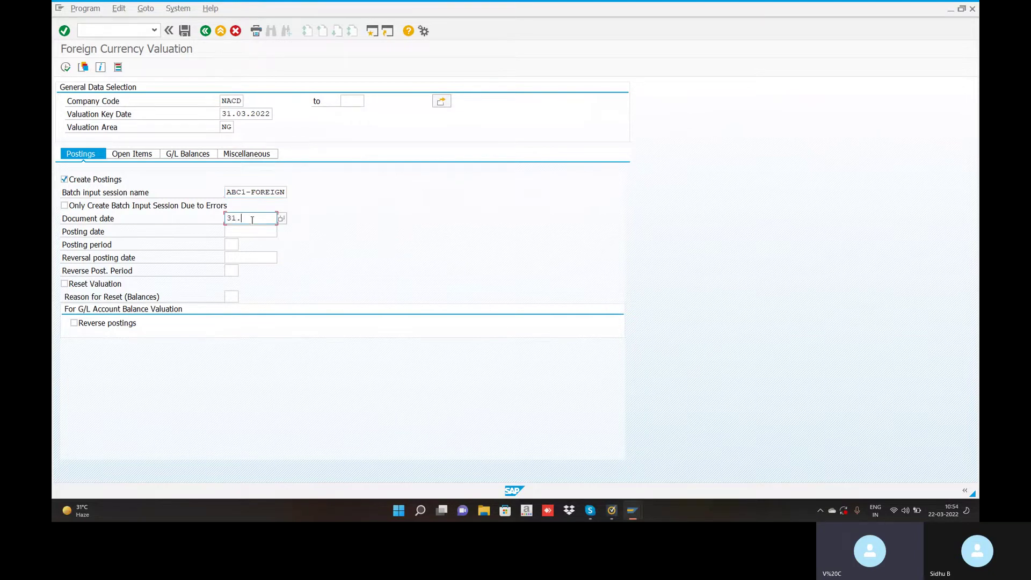
type("03.2022")
left_click(253, 235)
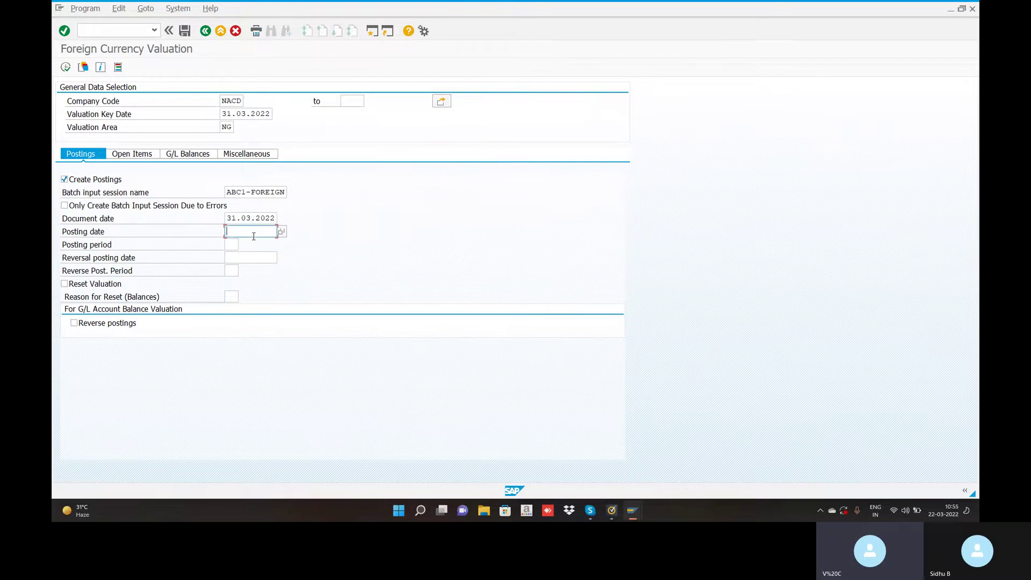
type("01")
key("BackSpace")
key("BackSpace")
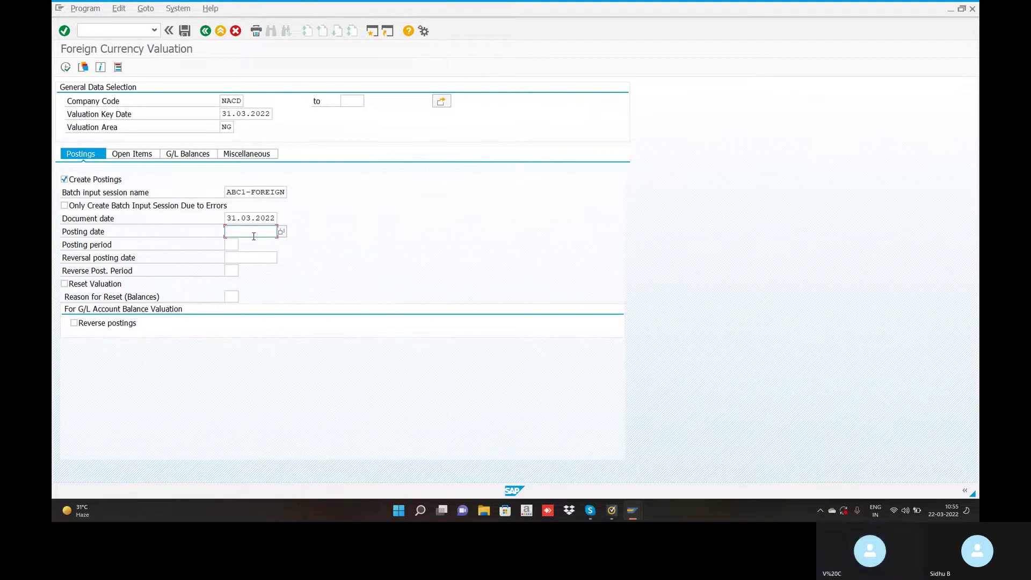
type("3")
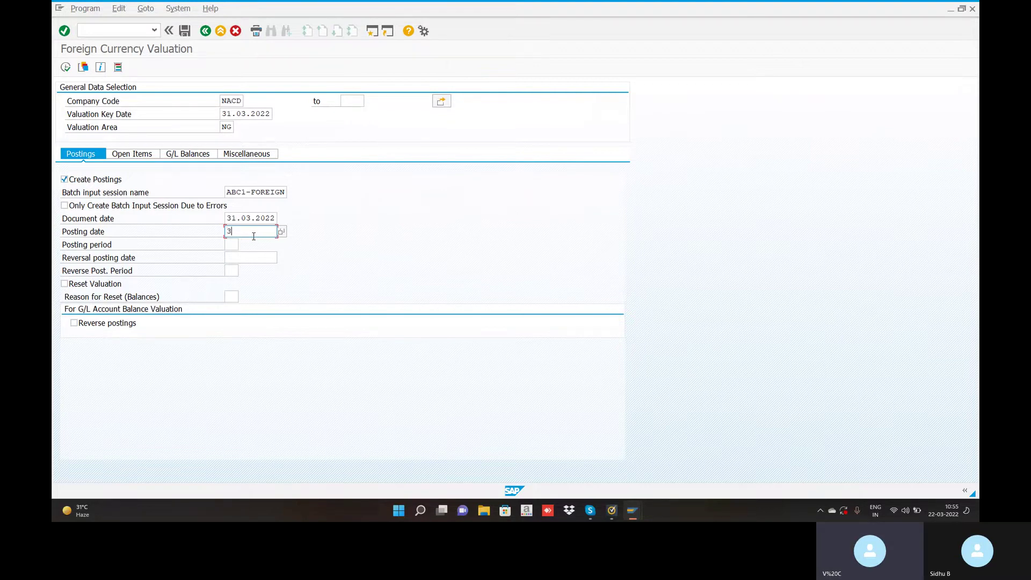
type("1.03.2022")
left_click(232, 245)
type("12")
left_click(233, 259)
Step: Enable G/L balance valuation restricted to account 100502 (LOAN FROM BANK USD1)
left_click(151, 155)
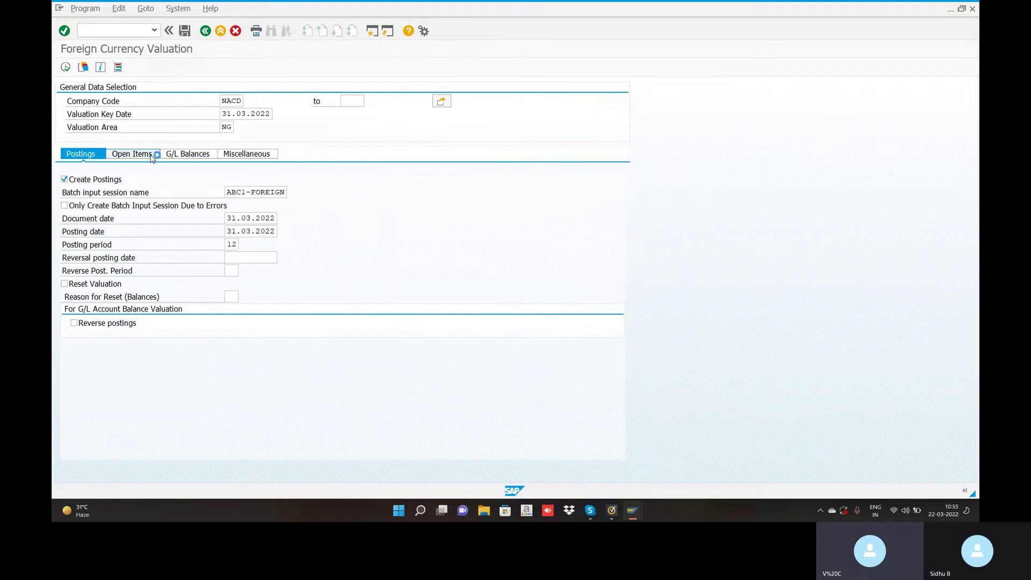
left_click(193, 156)
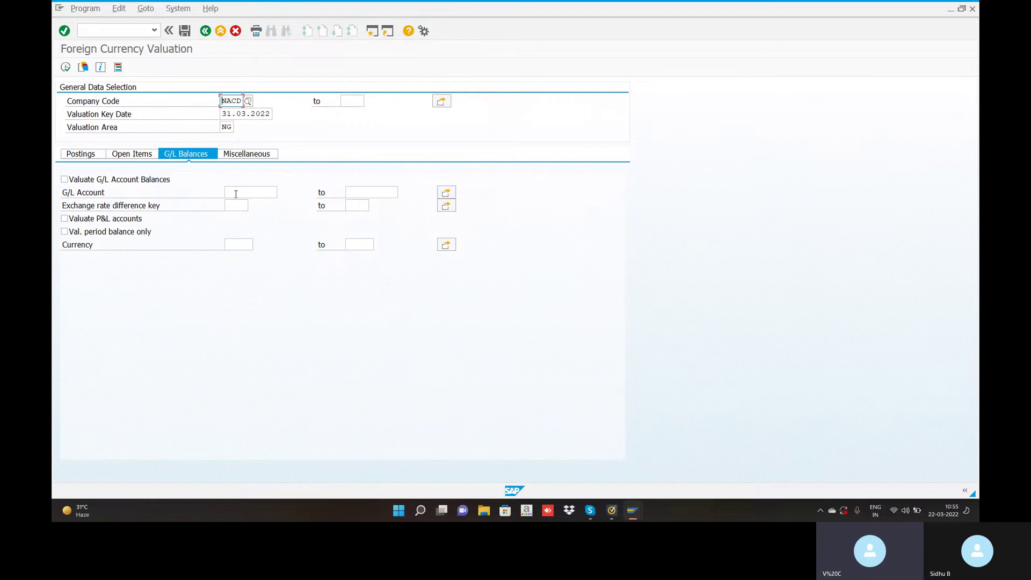
left_click(65, 181)
left_click(246, 192)
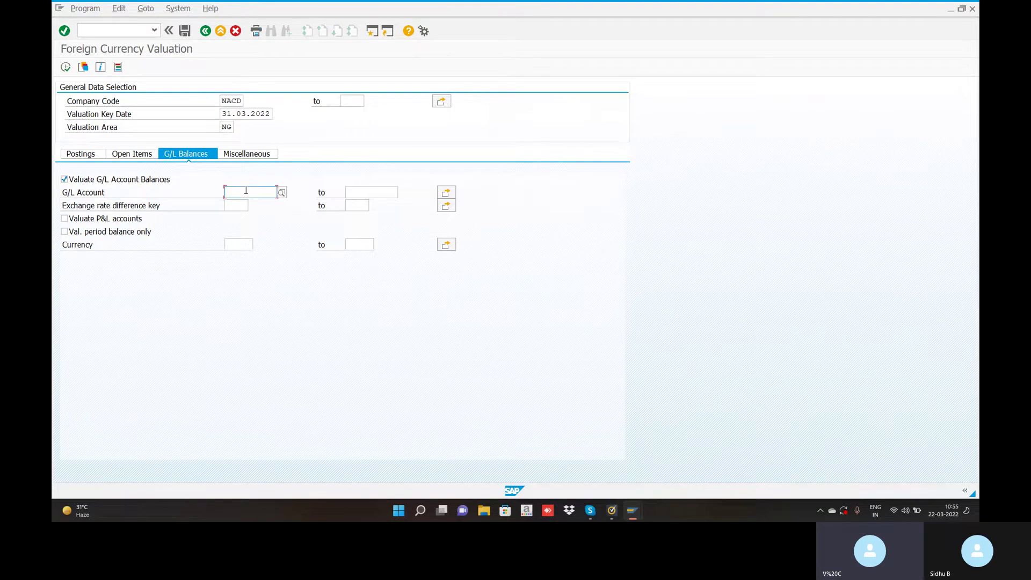
left_click(280, 192)
left_click(632, 402)
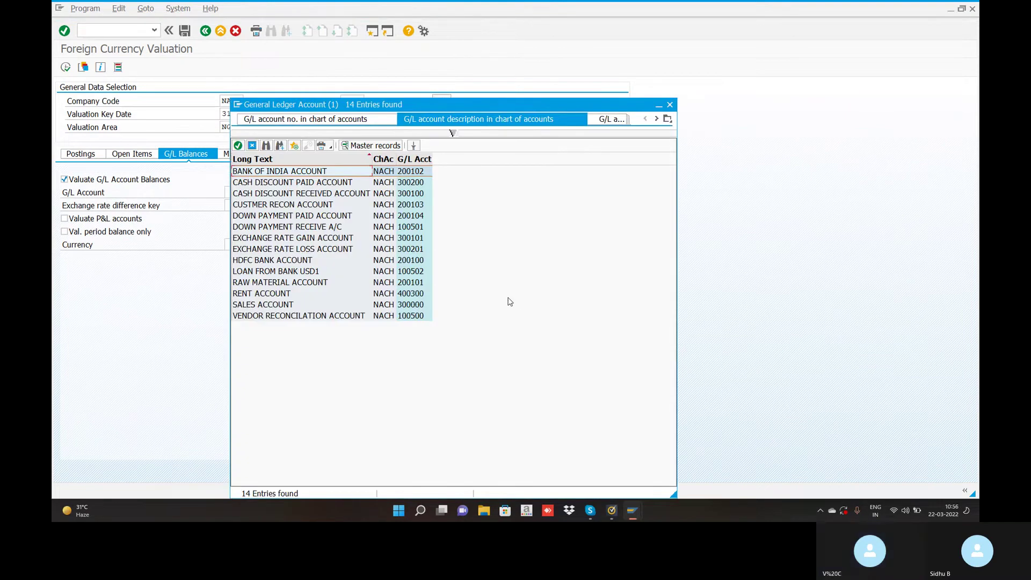
double_click(280, 275)
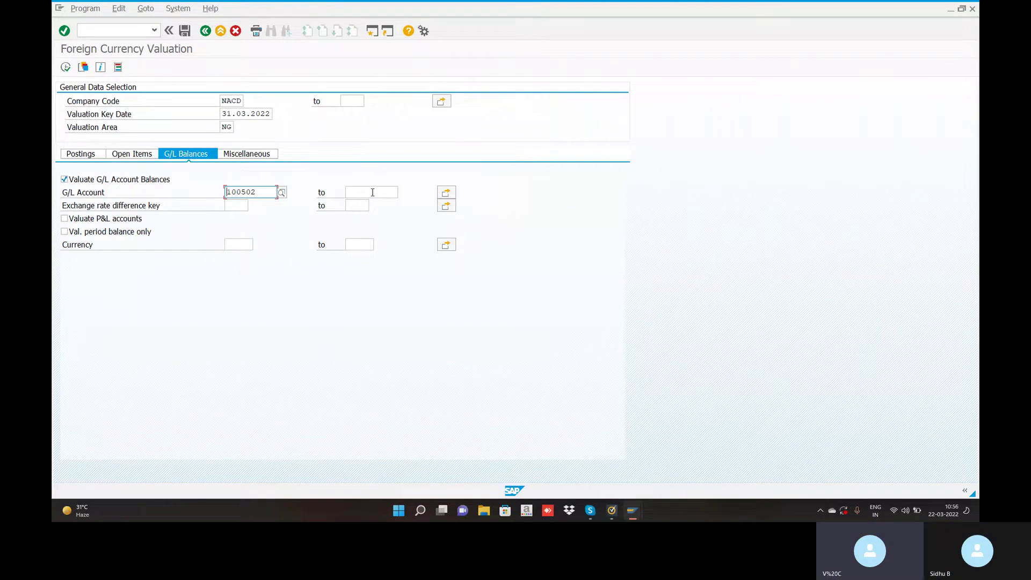
left_click(240, 206)
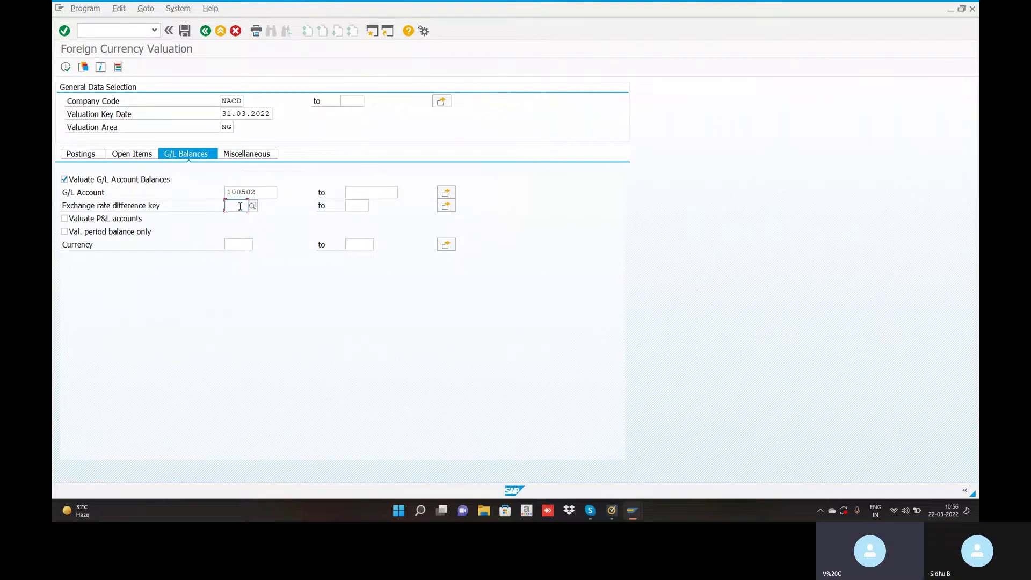
left_click(253, 206)
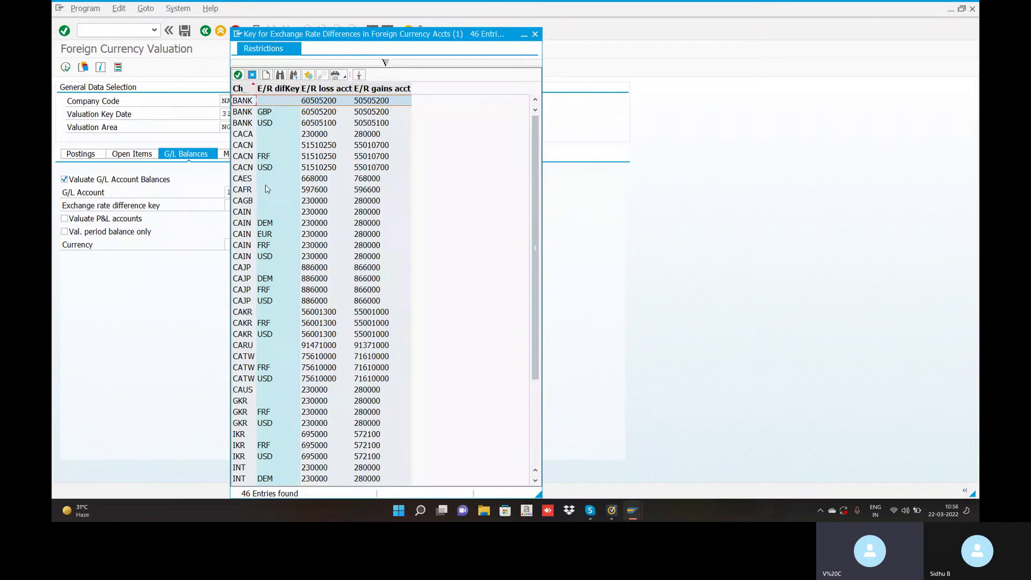
Step: Pick the NACH USD exchange rate difference key from the lookup list
left_click(280, 75)
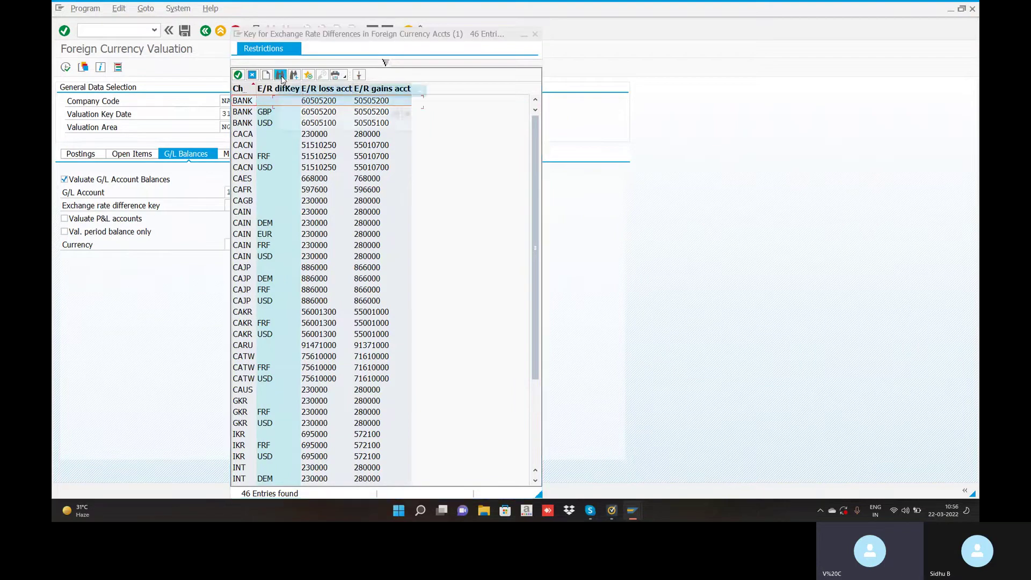
type("NAC")
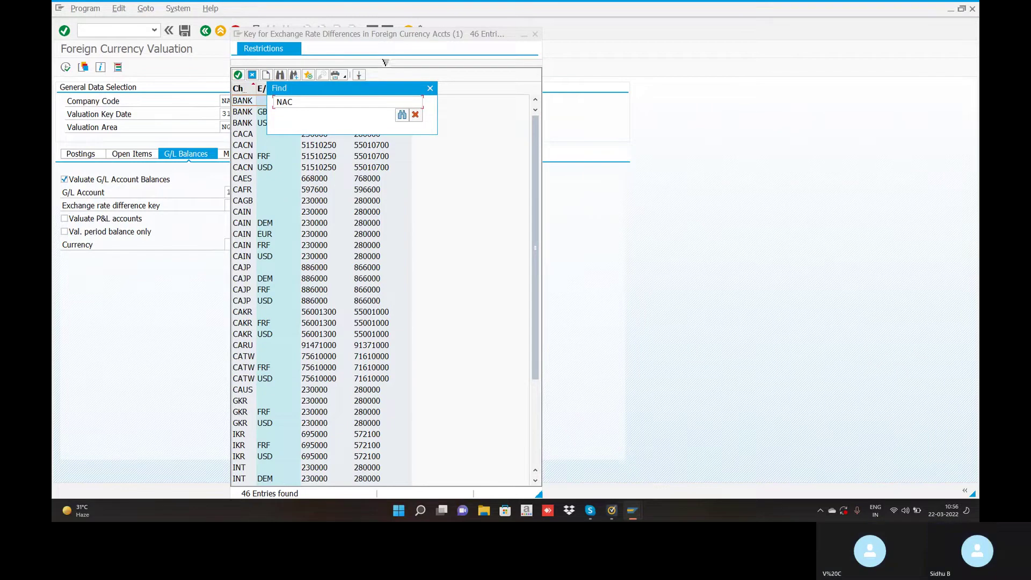
type("H")
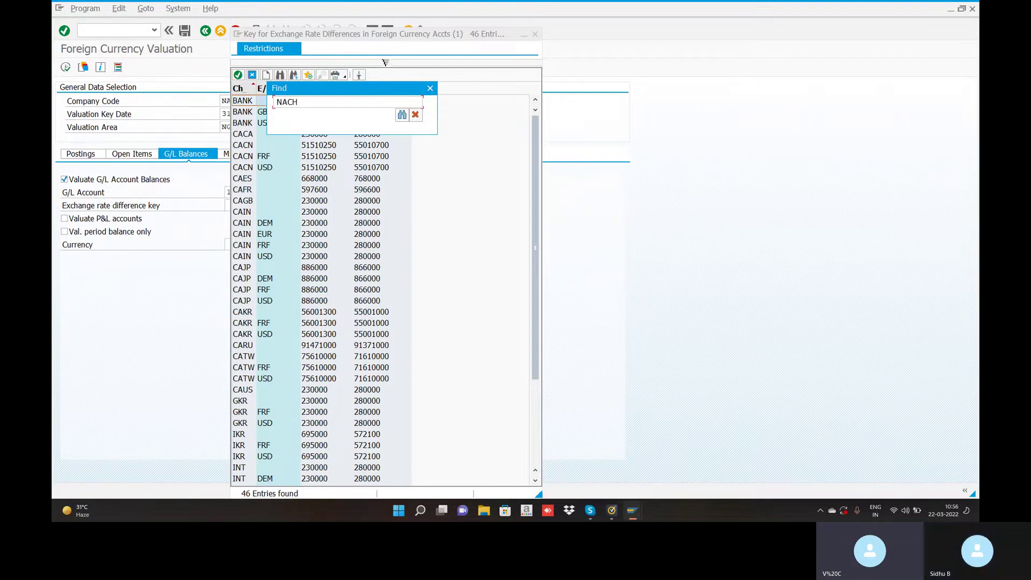
left_click(404, 117)
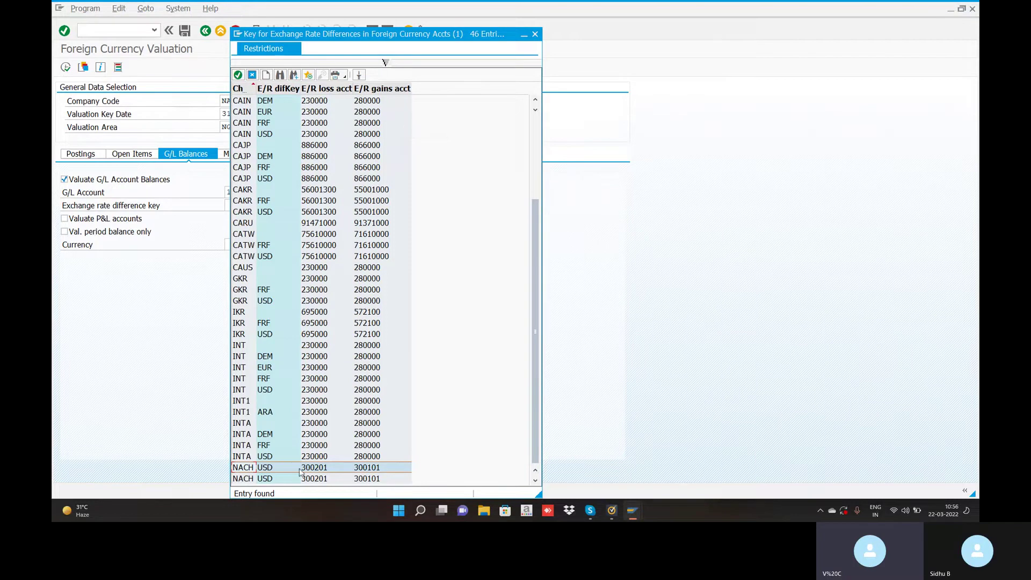
double_click(249, 471)
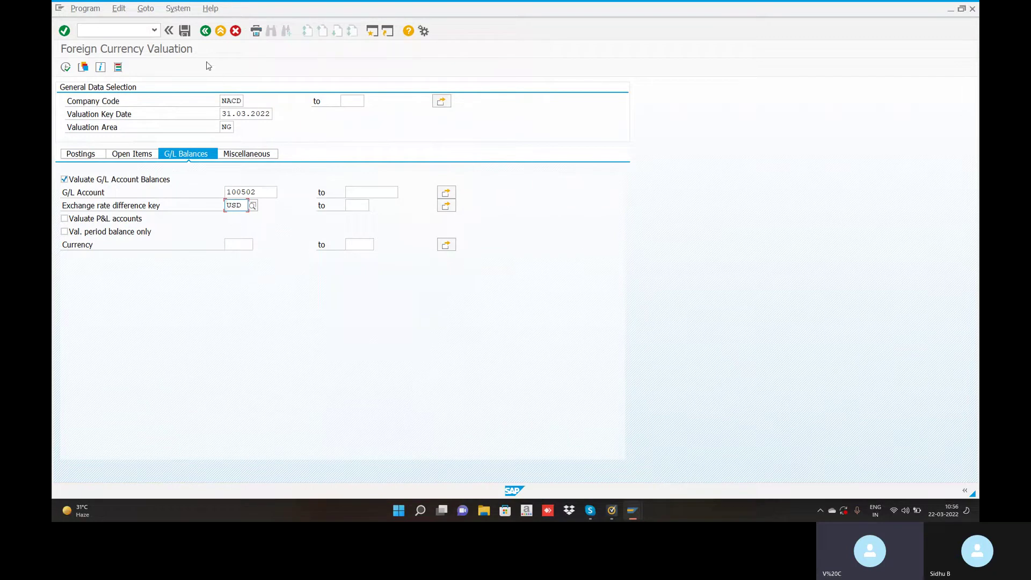
left_click(183, 32)
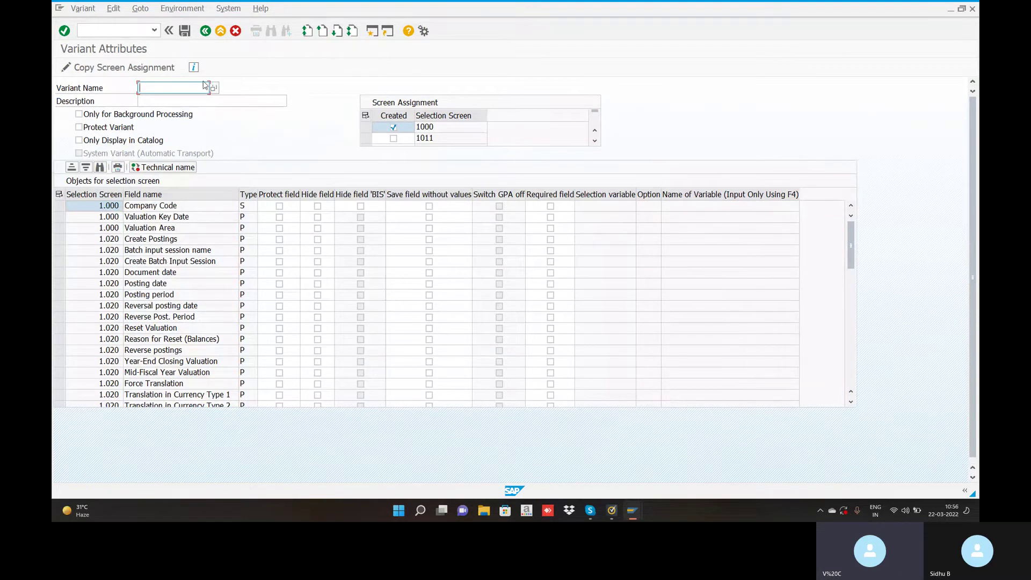
Step: Name the variant ABC1-FOREIGN, describe it as ABC1-FOREIGN, and save it
type("ABC1-FOREIGN")
left_click(204, 99)
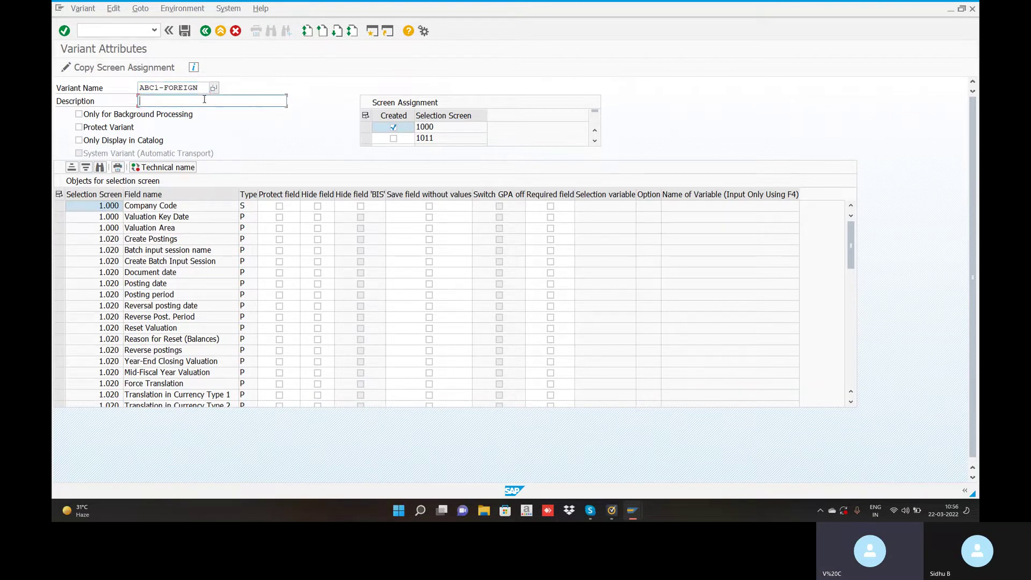
type("ABC1-FOREIGN")
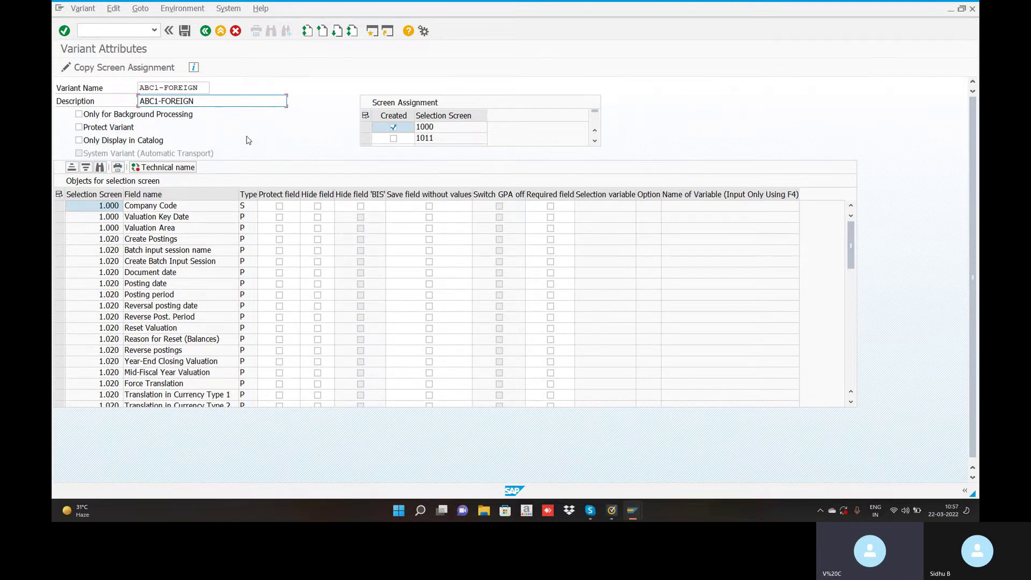
left_click(186, 31)
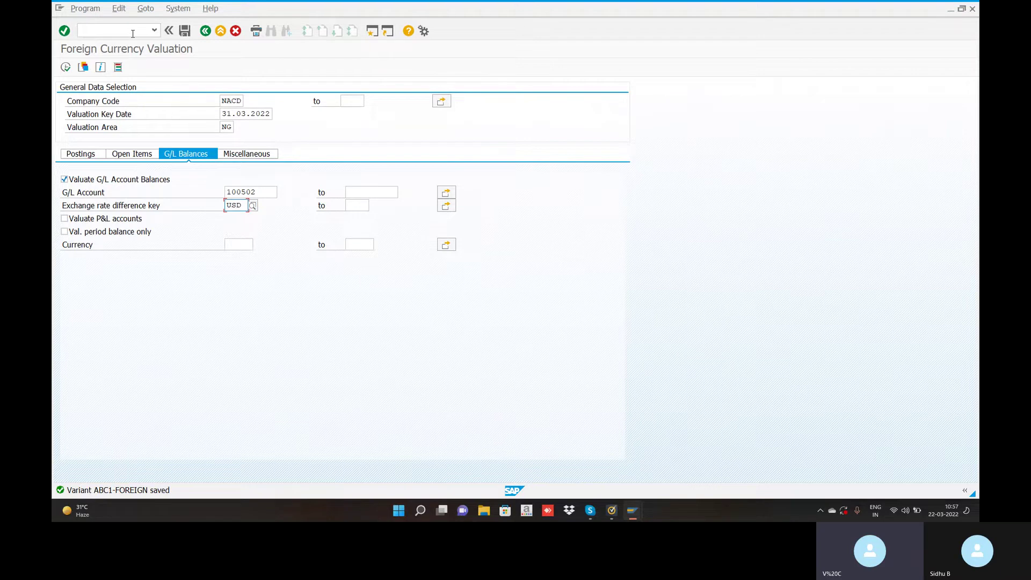
Step: Execute the valuation to list the 72.000,00- INR difference on account 100502
left_click(66, 68)
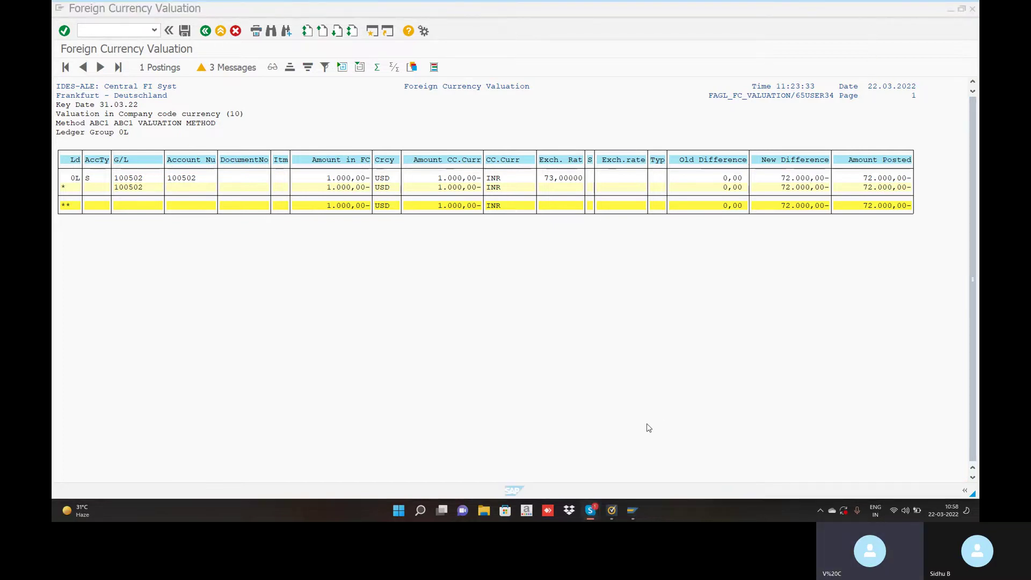
mouse_move(420, 513)
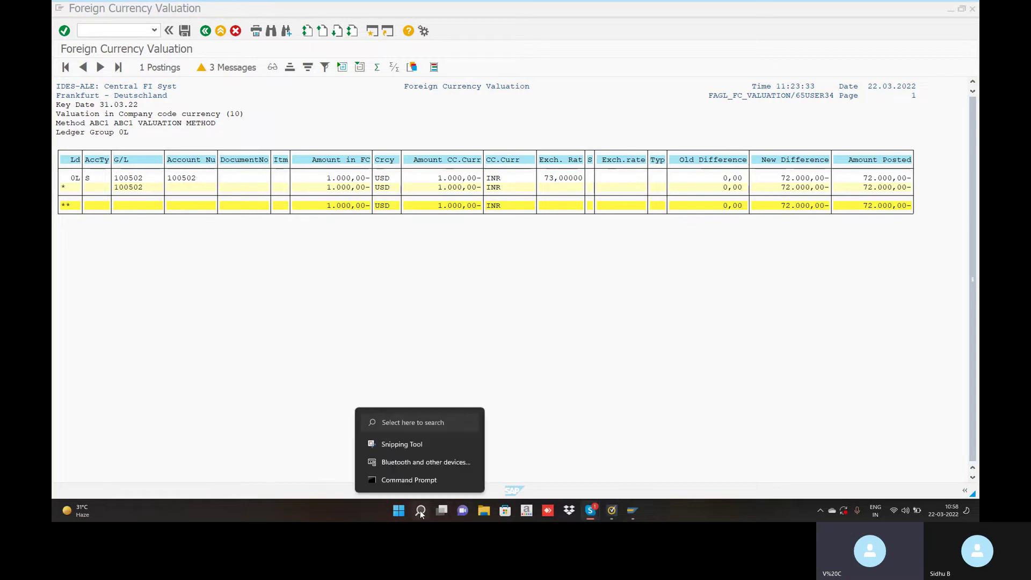
left_click(422, 443)
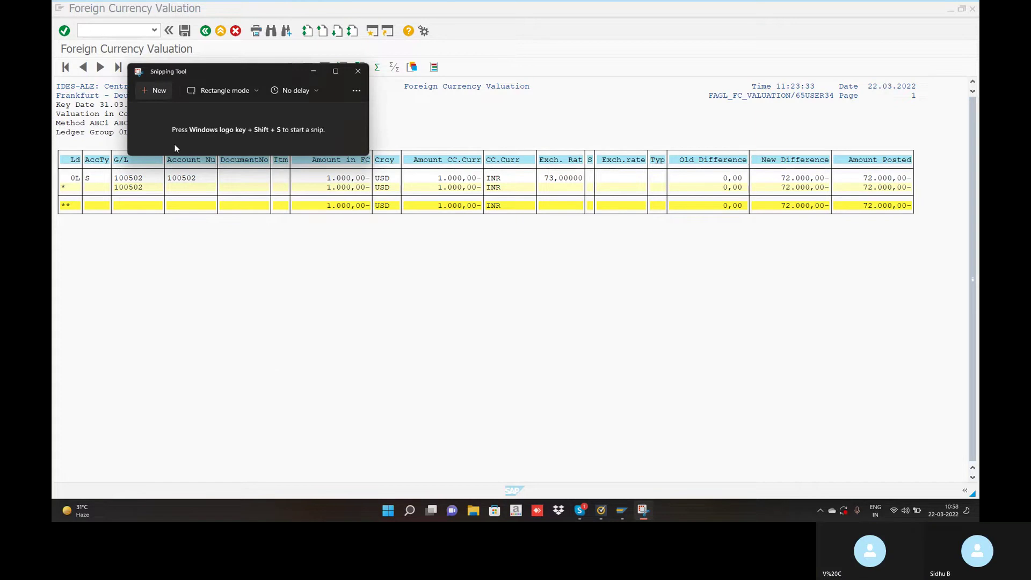
left_click(151, 91)
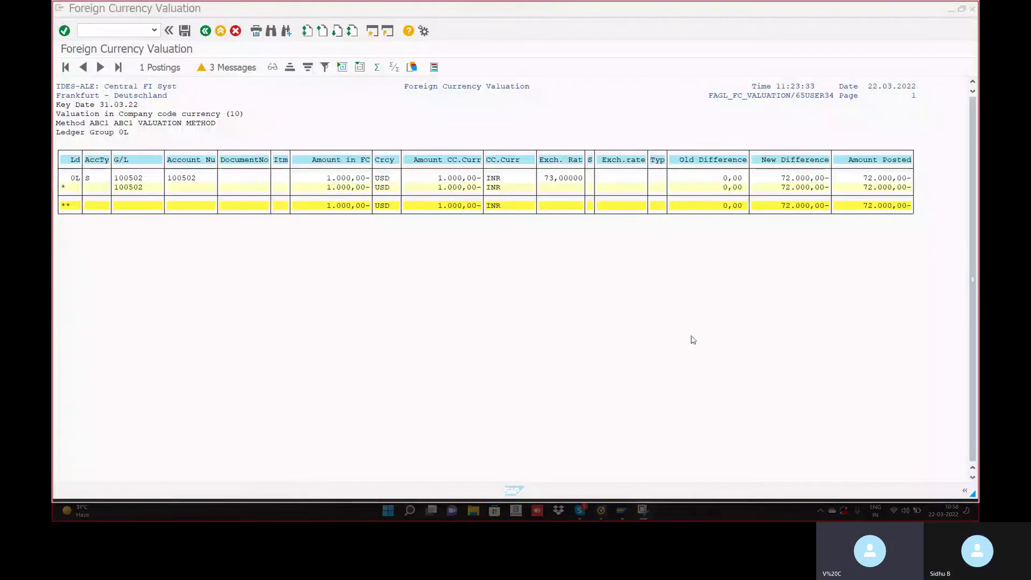
key("Escape")
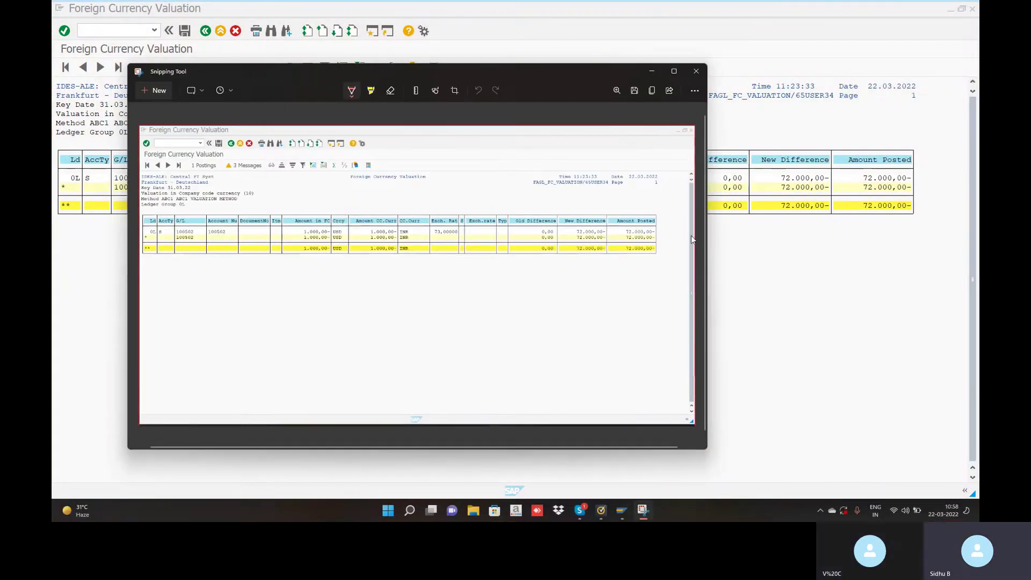
left_click(634, 91)
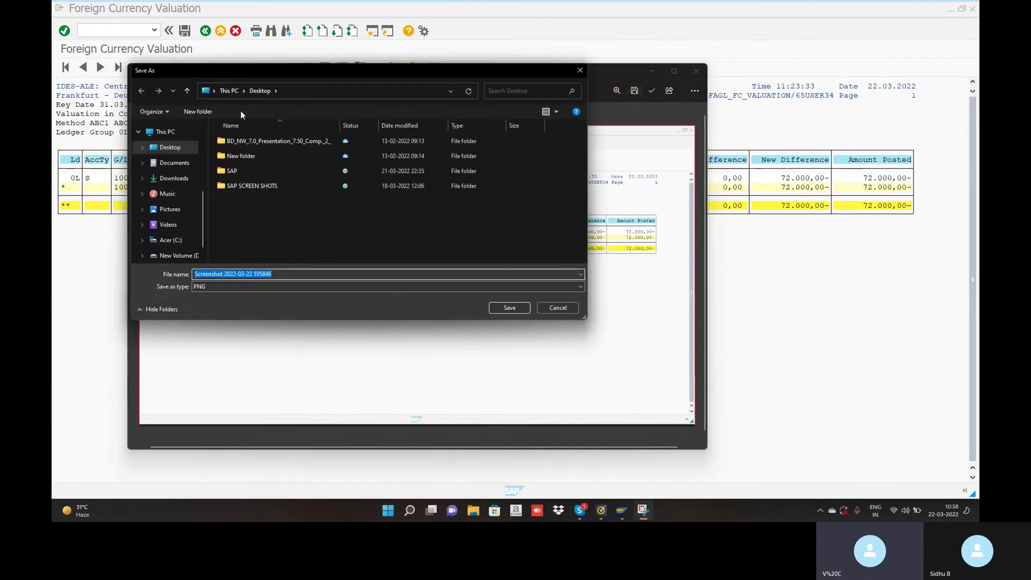
left_click(185, 153)
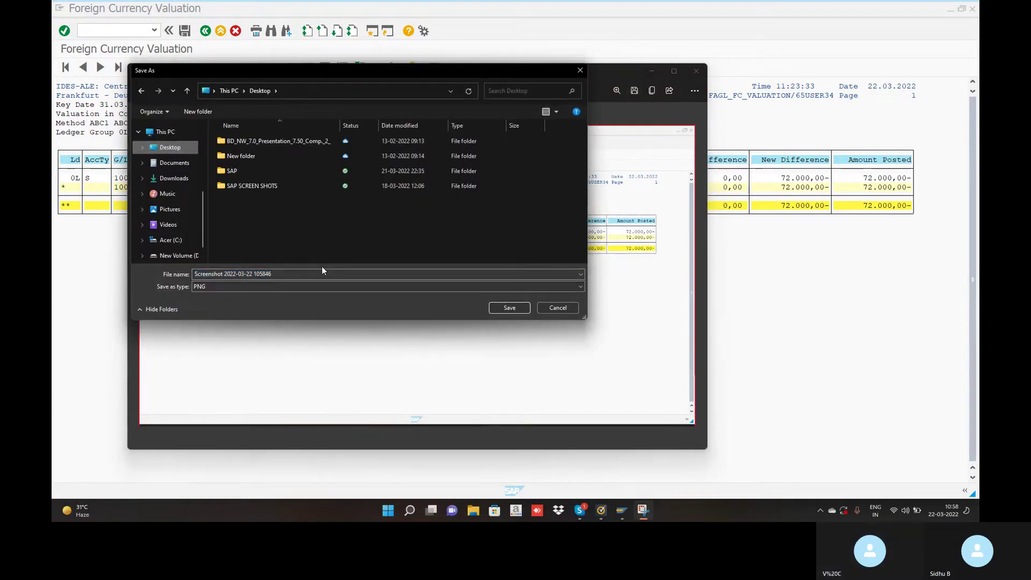
left_click(510, 307)
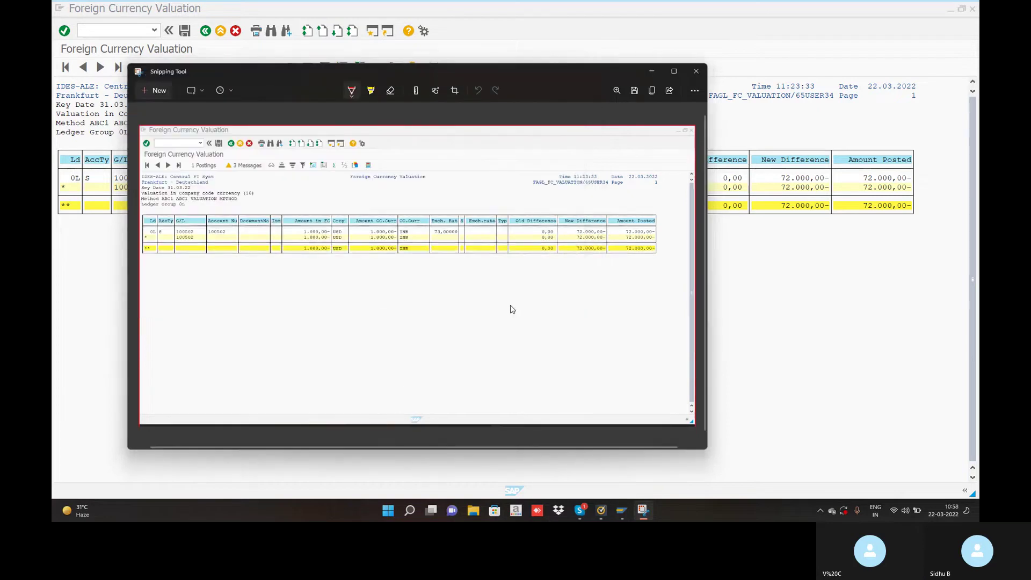
left_click(693, 75)
Step: Enter /N to exit the report back to SAP Easy Access
left_click(107, 30)
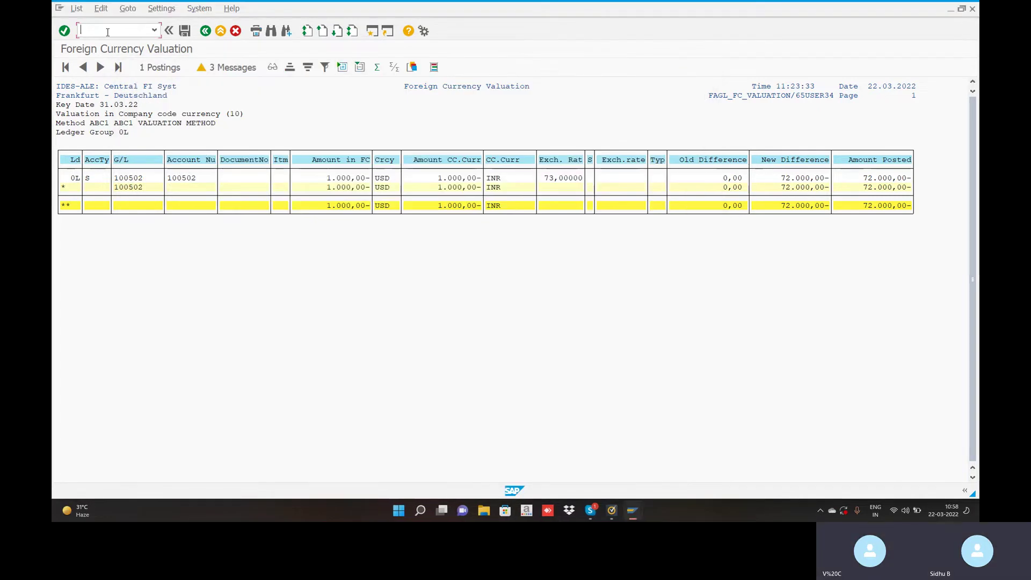
type("/N")
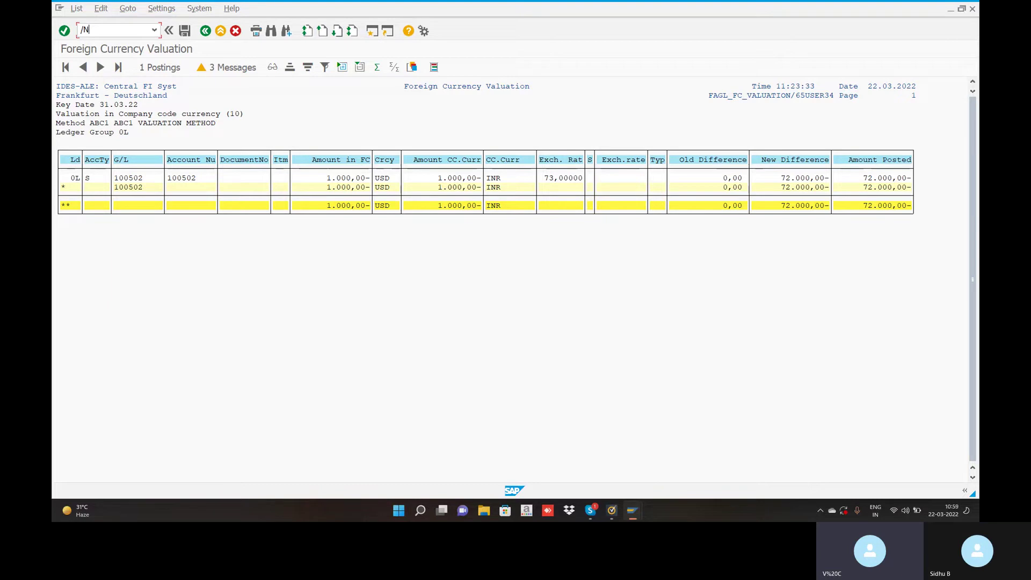
key("Return")
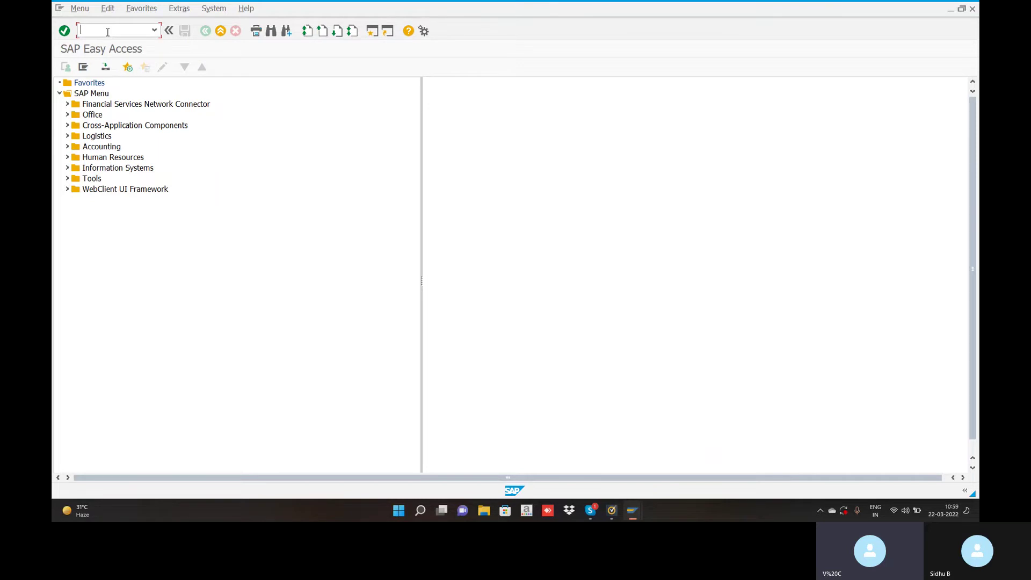
Step: Run SM35 and open the processing options for the ABC1-FOREIGN session
type("SM35")
key("Return")
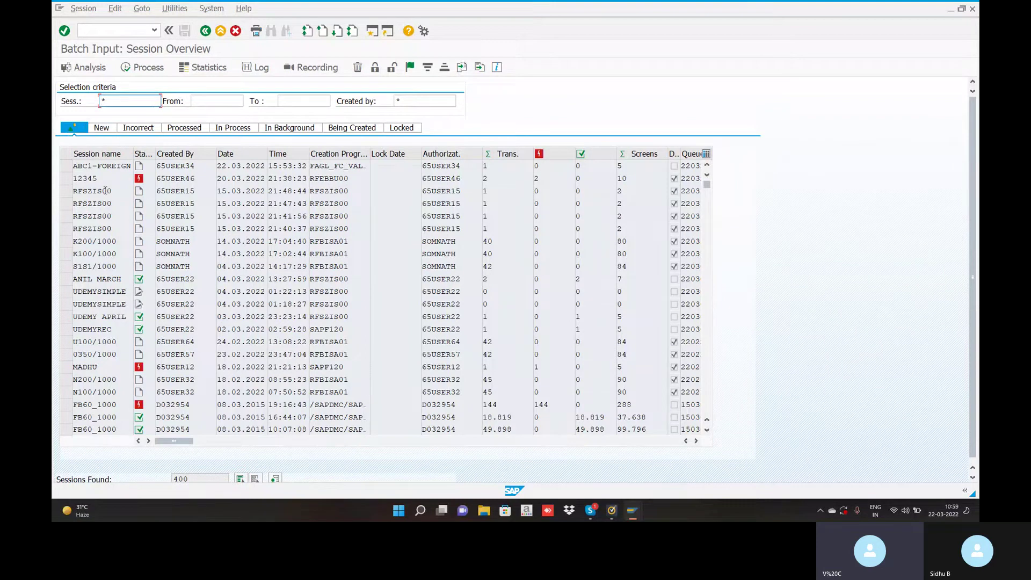
left_click(66, 168)
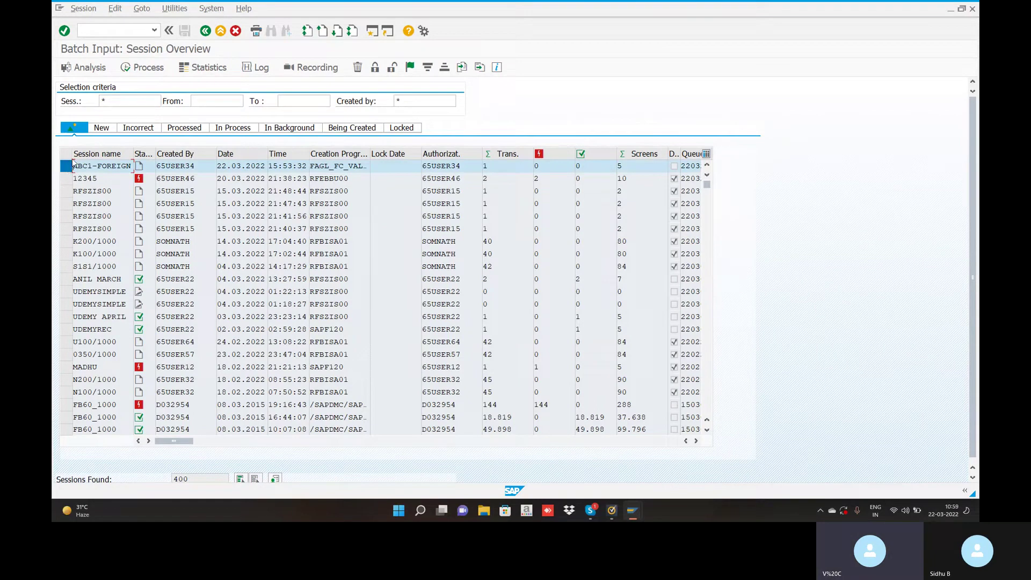
left_click(127, 69)
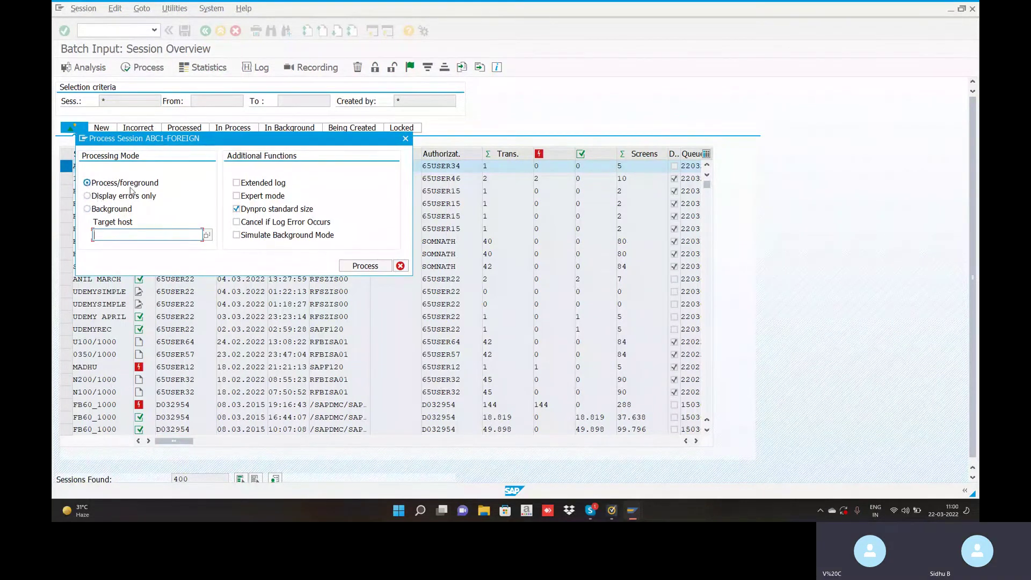
Step: Process ABC1-FOREIGN with Display errors only, stopping at the header that needs a Reference
left_click(86, 196)
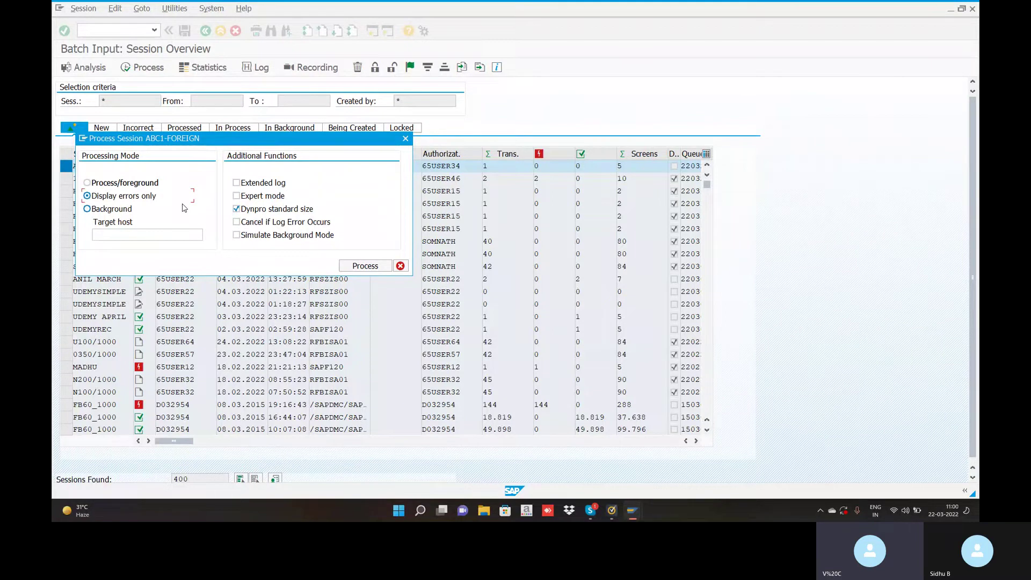
left_click(358, 267)
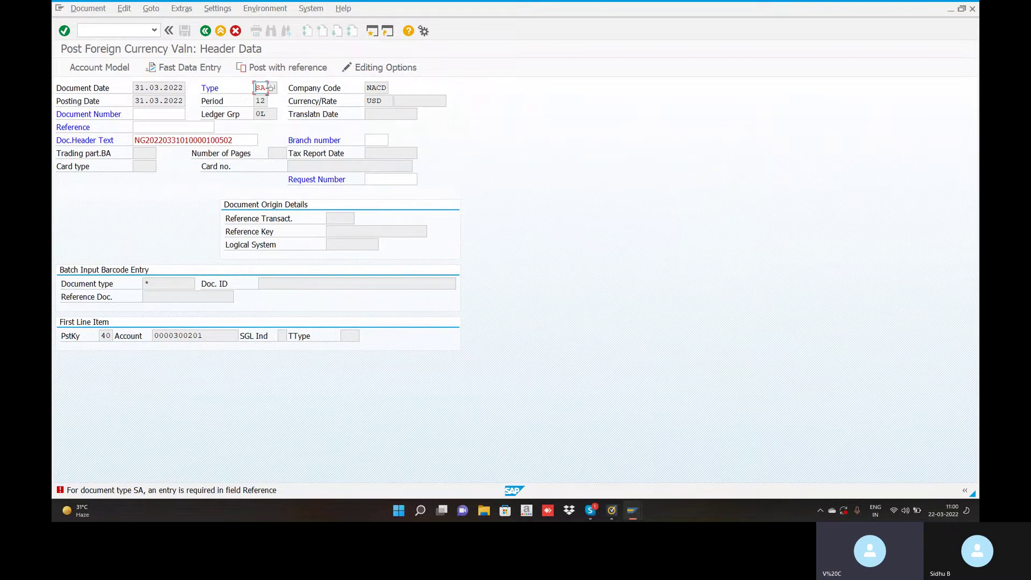
Step: Enter Reference 1 on the Post Foreign Currency Valn header so the session completes
left_click(177, 126)
type("1")
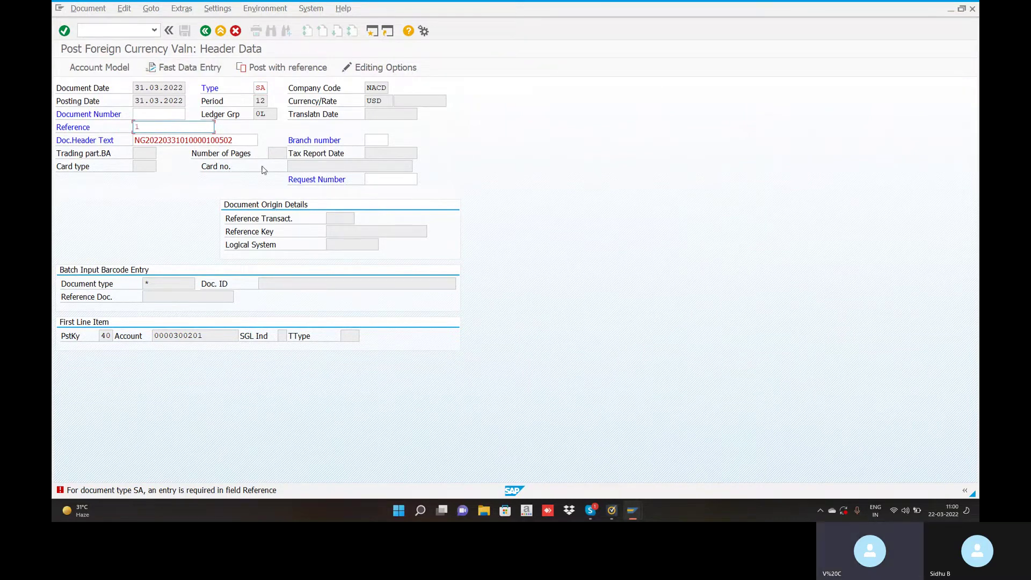
key("Return")
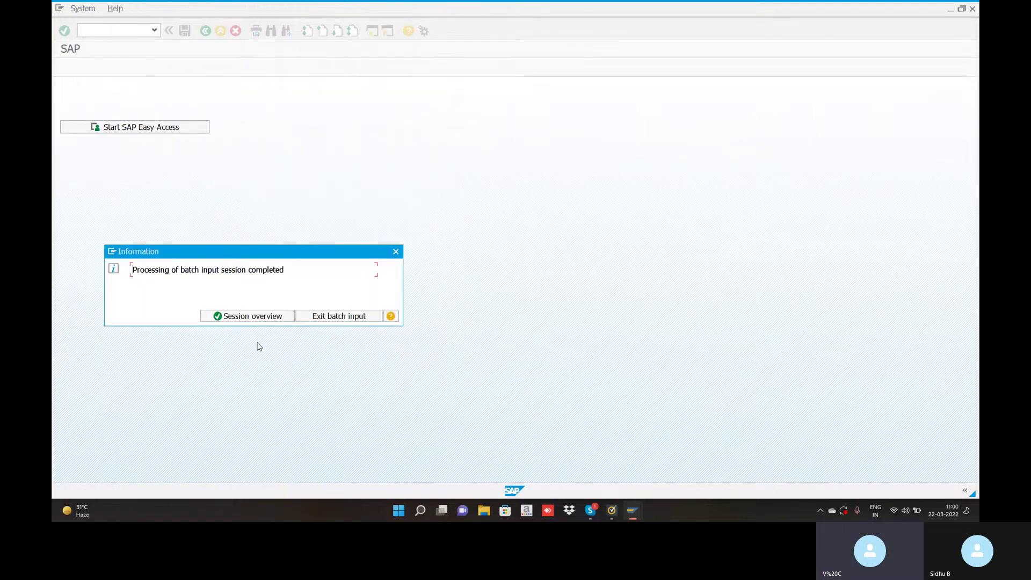
Step: Exit batch input from the completion Information dialog back to SAP Easy Access
left_click(334, 318)
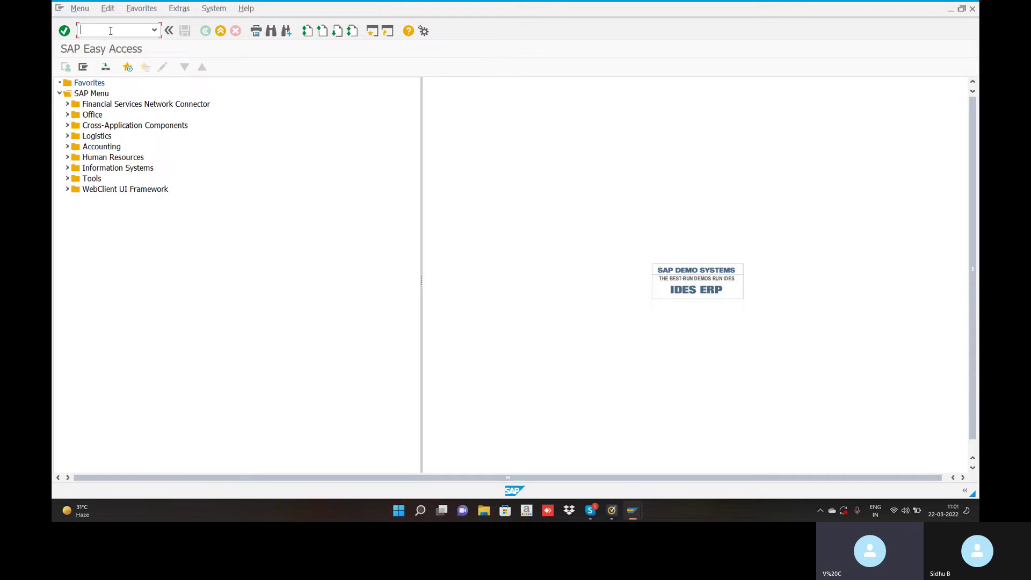
Step: Display document 4 of company code NACD for fiscal year 2021 in FB03
type("FB03")
key("Return")
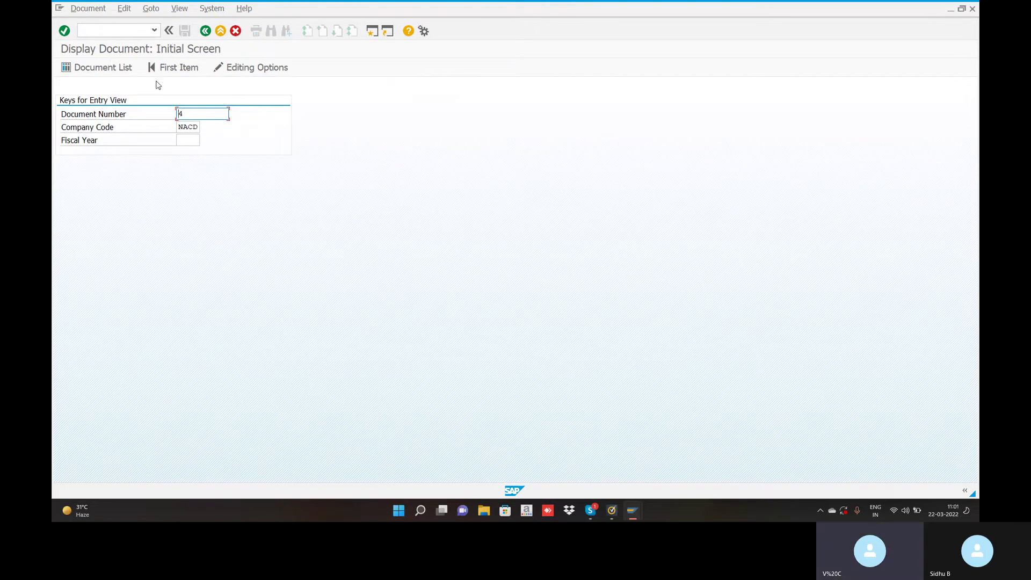
left_click(190, 142)
key("Return")
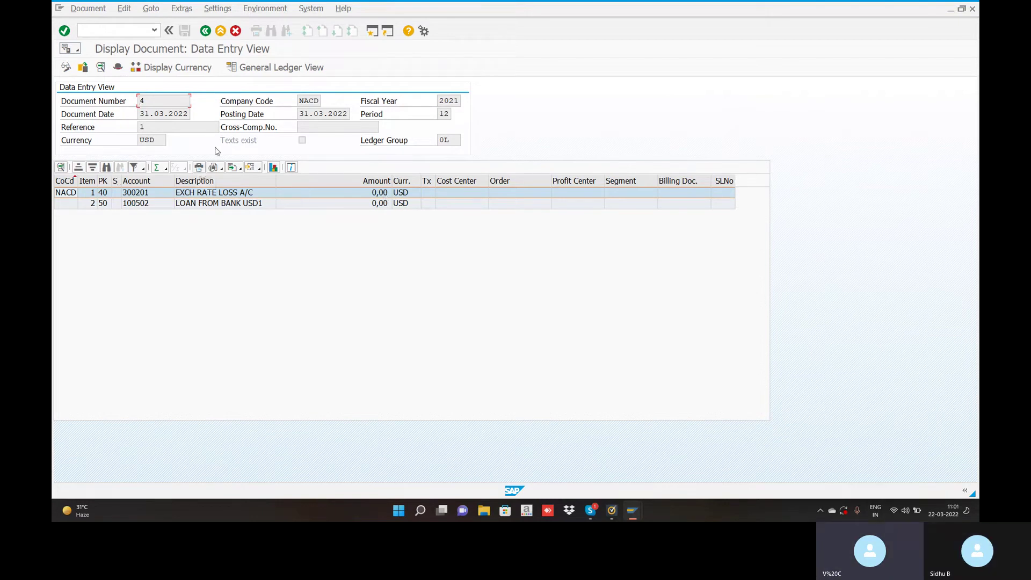
Step: Show document 4's amounts in local currency INR, then enter /N to leave FB03
left_click(194, 72)
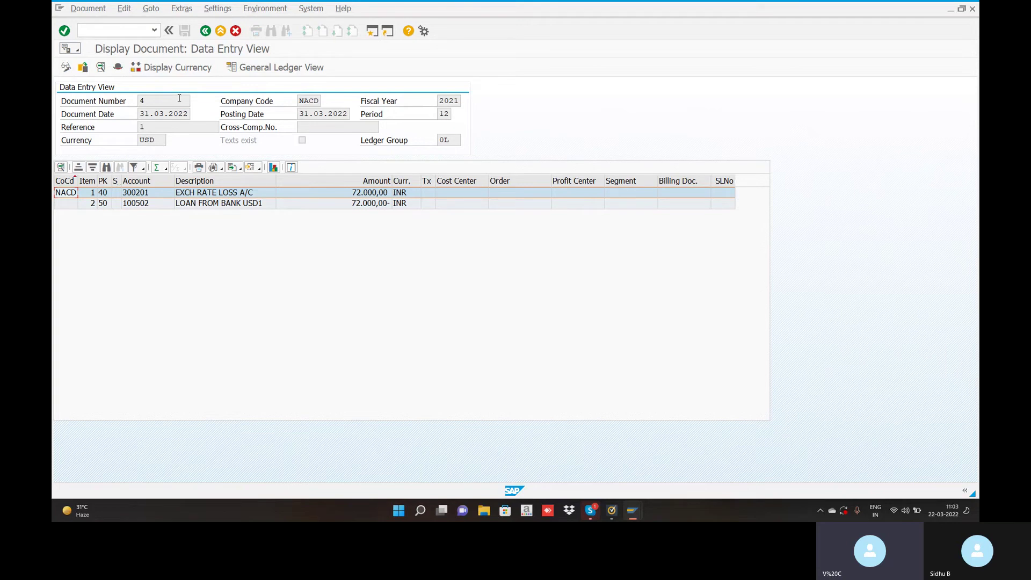
left_click(123, 32)
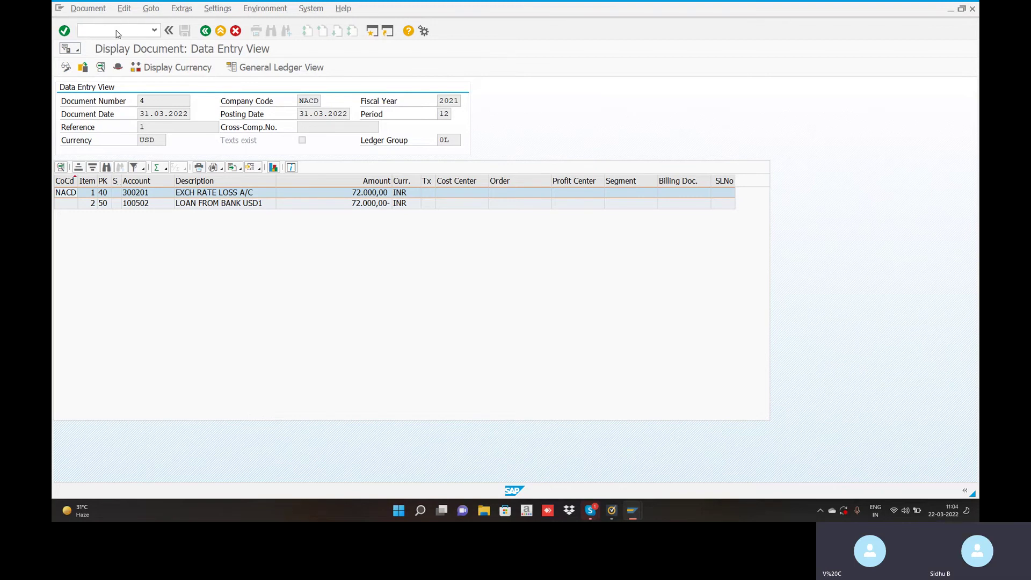
type("/N")
Step: Close the Skype slide viewer and scroll the chat to today's 10:58 screenshots
key("alt+Tab")
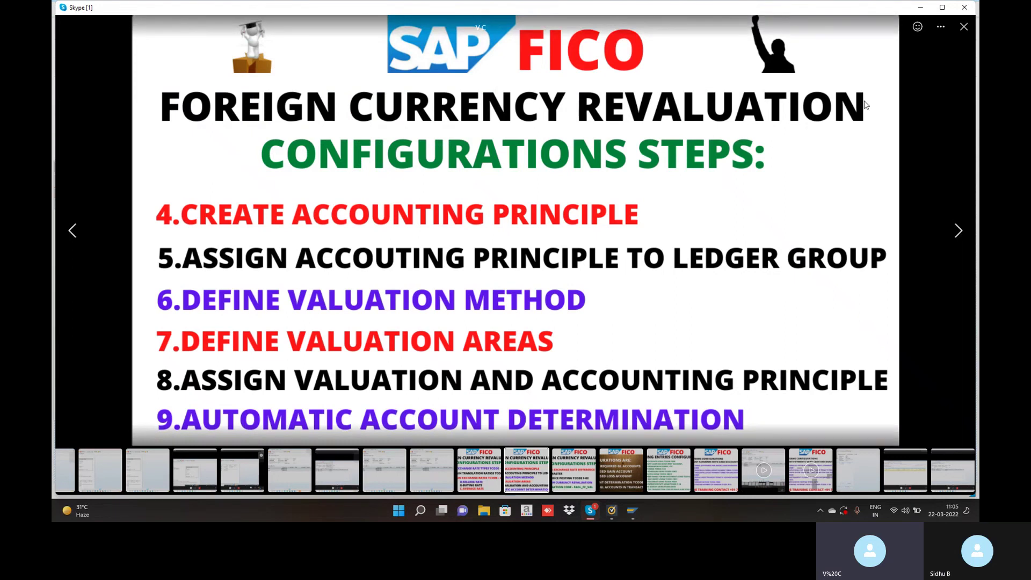
left_click(959, 31)
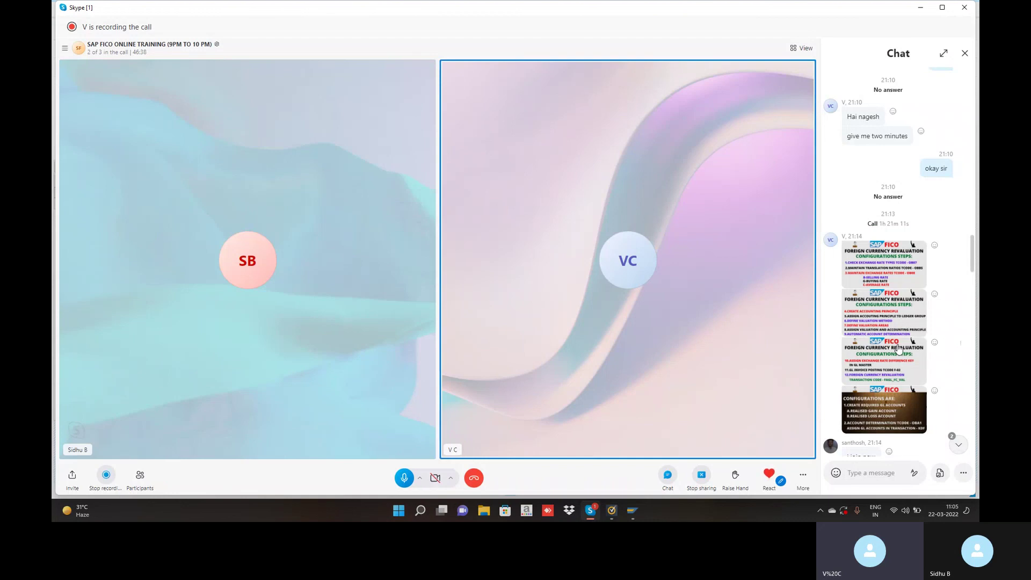
scroll(899, 348, "up", 10)
scroll(898, 348, "down", 10)
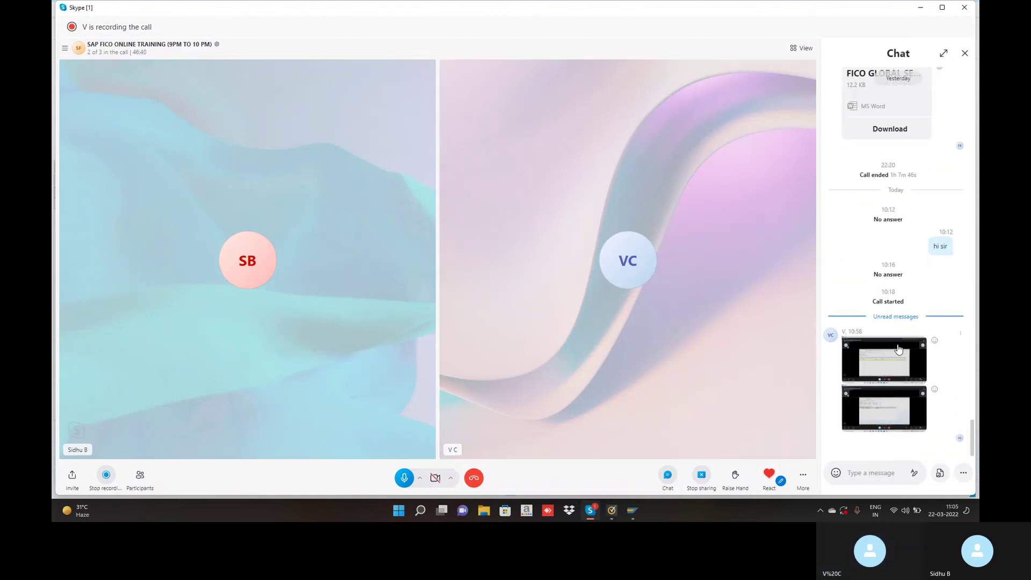
Step: Open the 10:58 Foreign Currency Valuation screenshot, peek at the posted-document one, and return
left_click(882, 380)
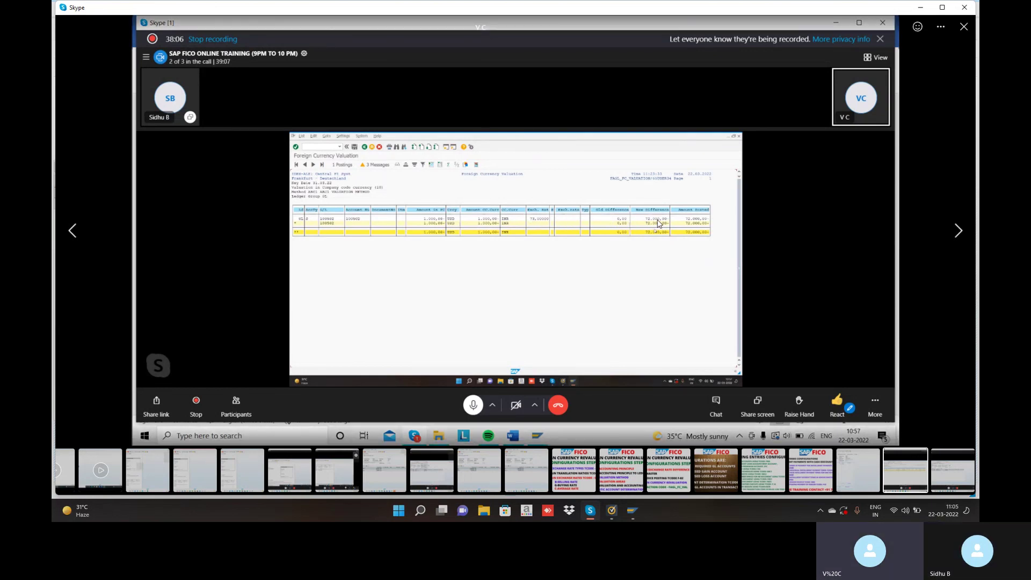
left_click(972, 234)
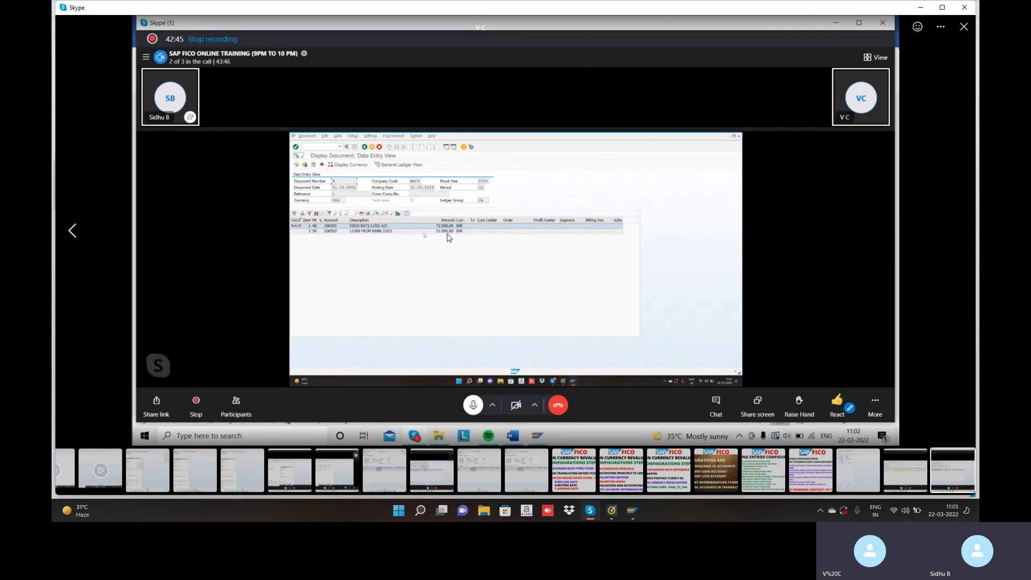
left_click(74, 231)
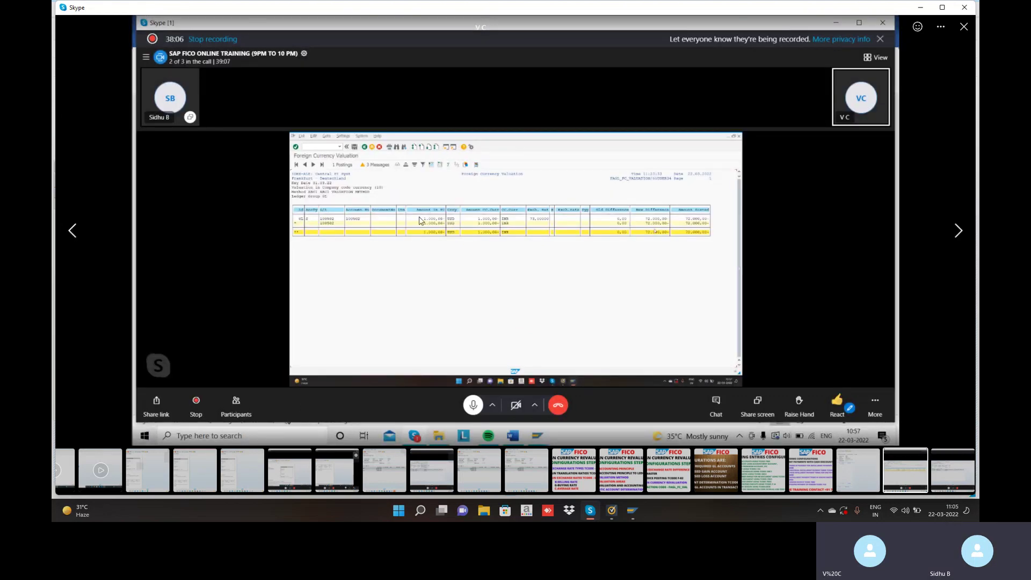